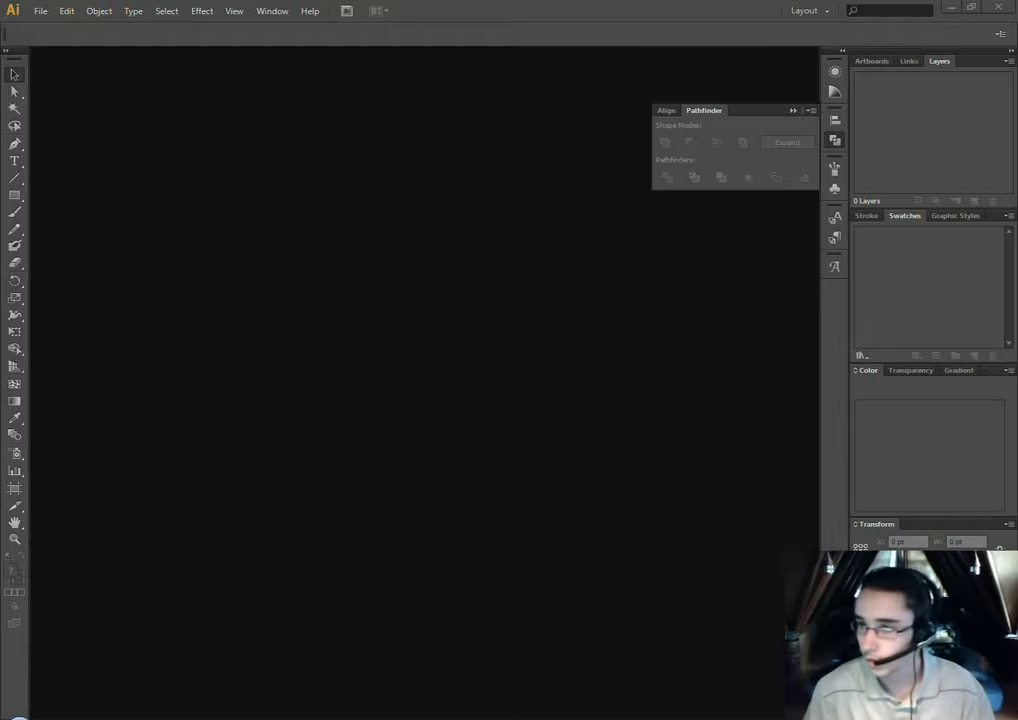
# Switch to Chrome and save the restroom sign image as the JPEG Bathroom-Sign in the Temp Pics folder on Buffer (I:)
pyautogui.hotkey('alt', 'Tab')
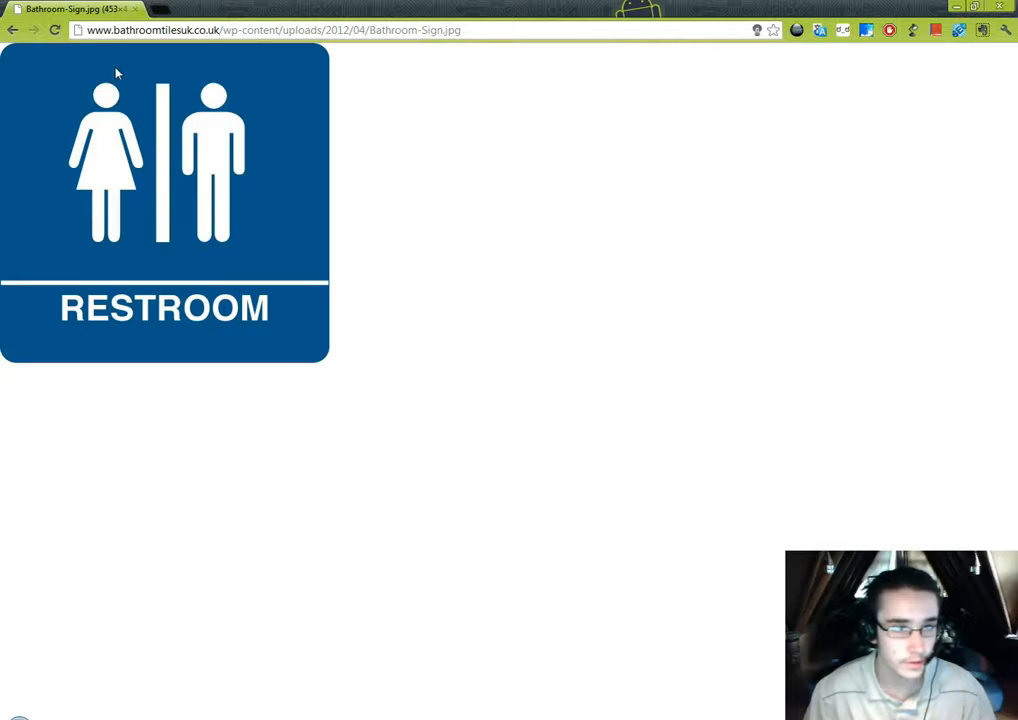
pyautogui.rightClick(213, 200)
pyautogui.click(279, 232)
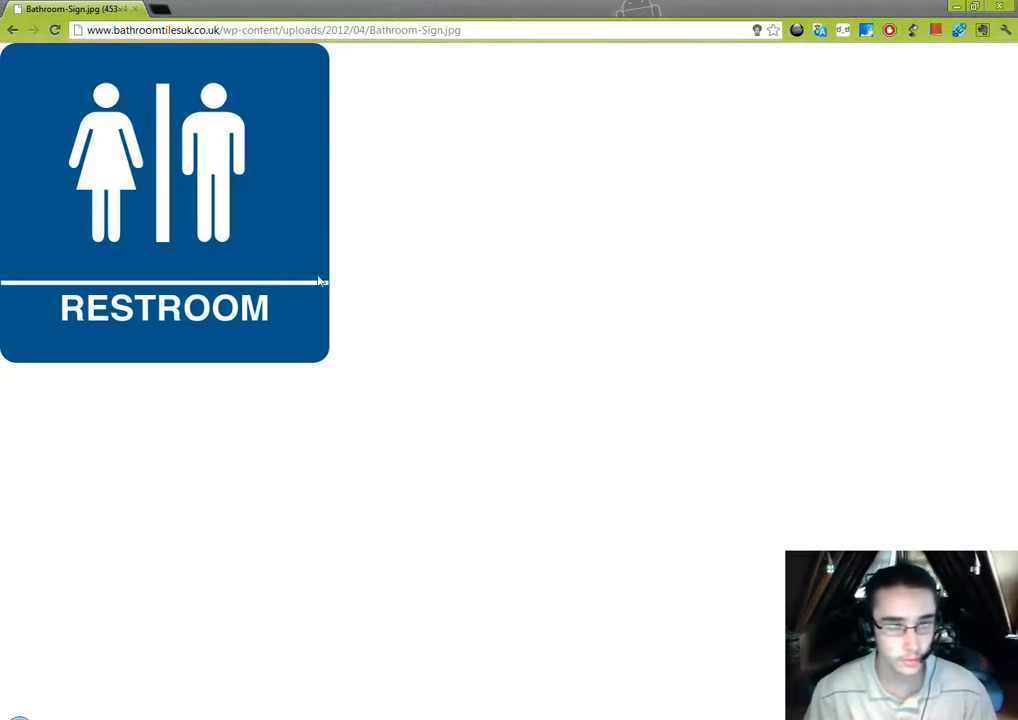
pyautogui.moveTo(116, 164); pyautogui.dragTo(118, 257)
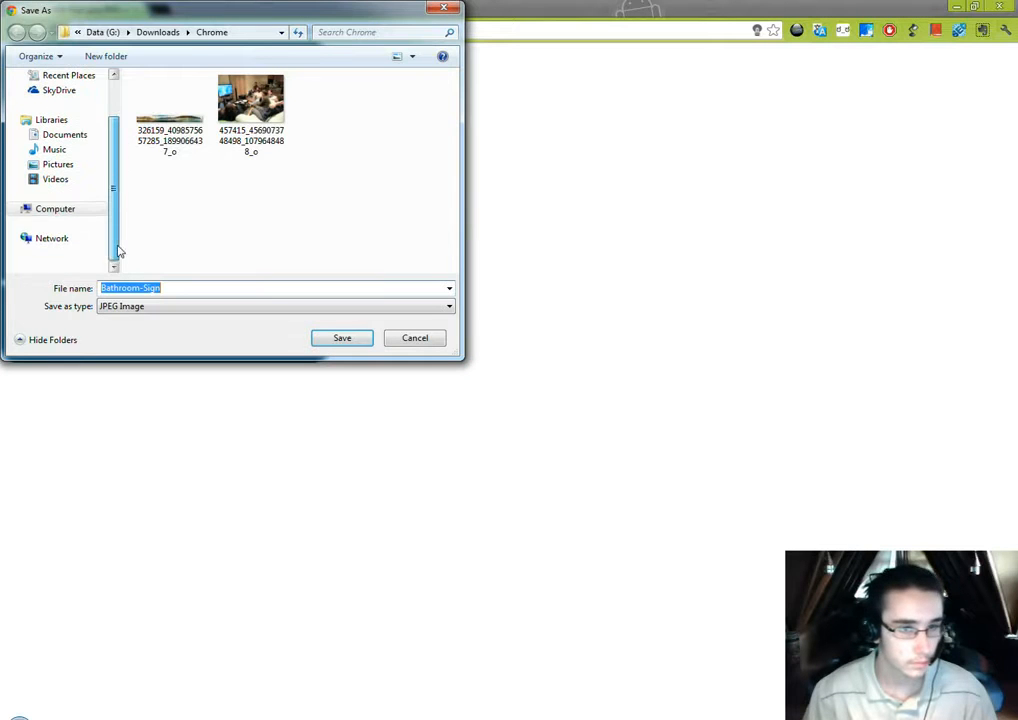
pyautogui.click(54, 210)
pyautogui.doubleClick(200, 196)
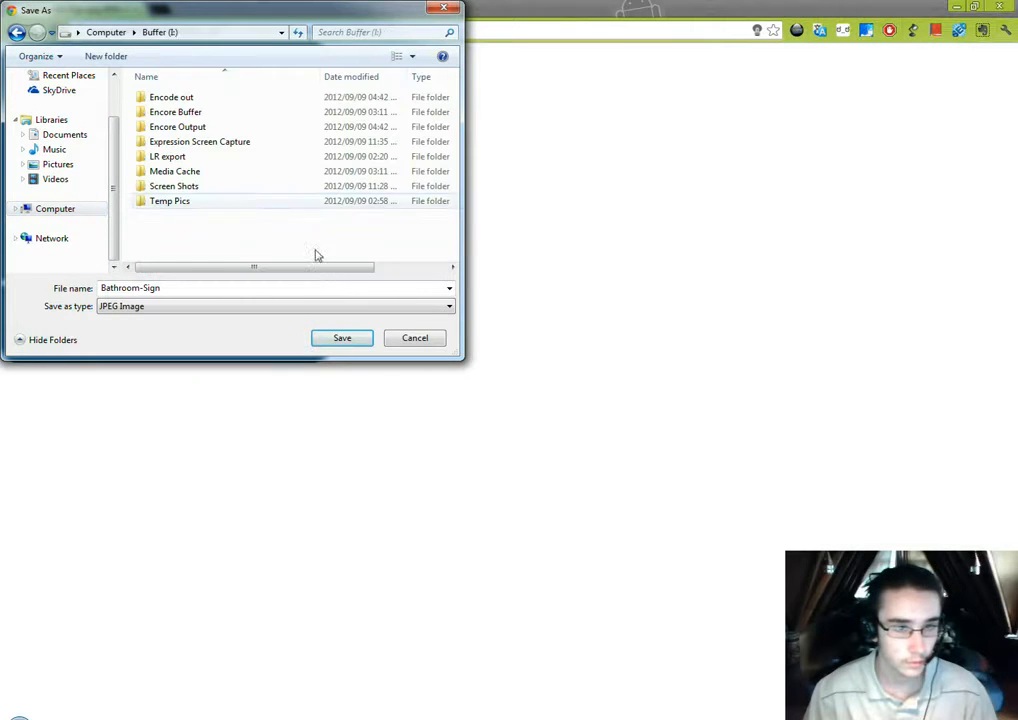
pyautogui.doubleClick(205, 204)
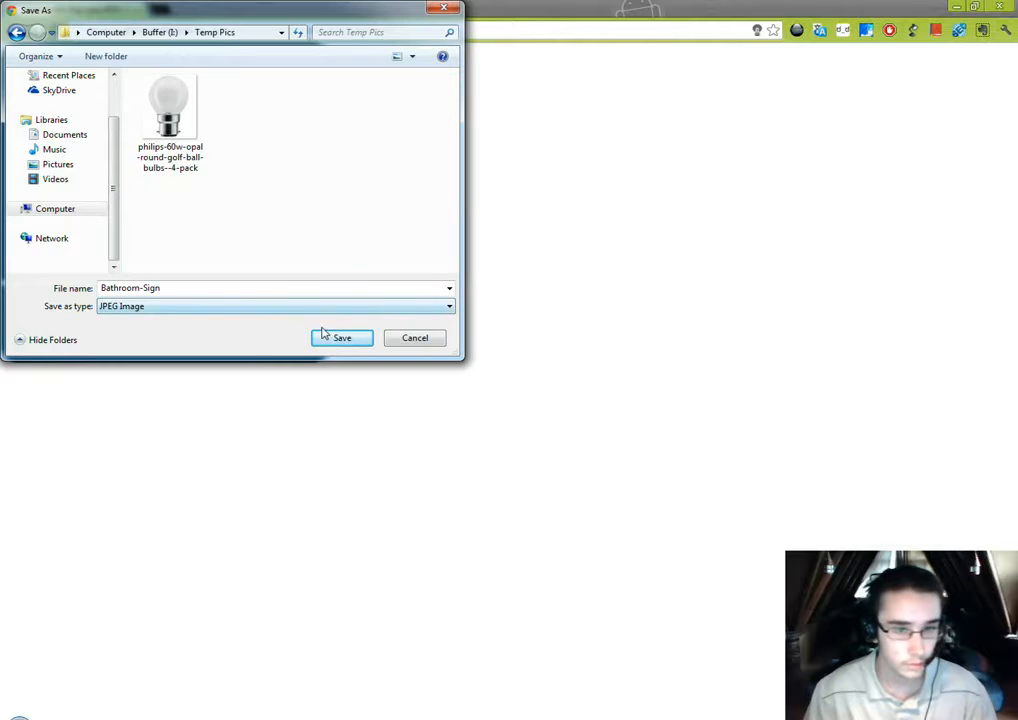
pyautogui.click(326, 337)
pyautogui.middleClick(112, 6)
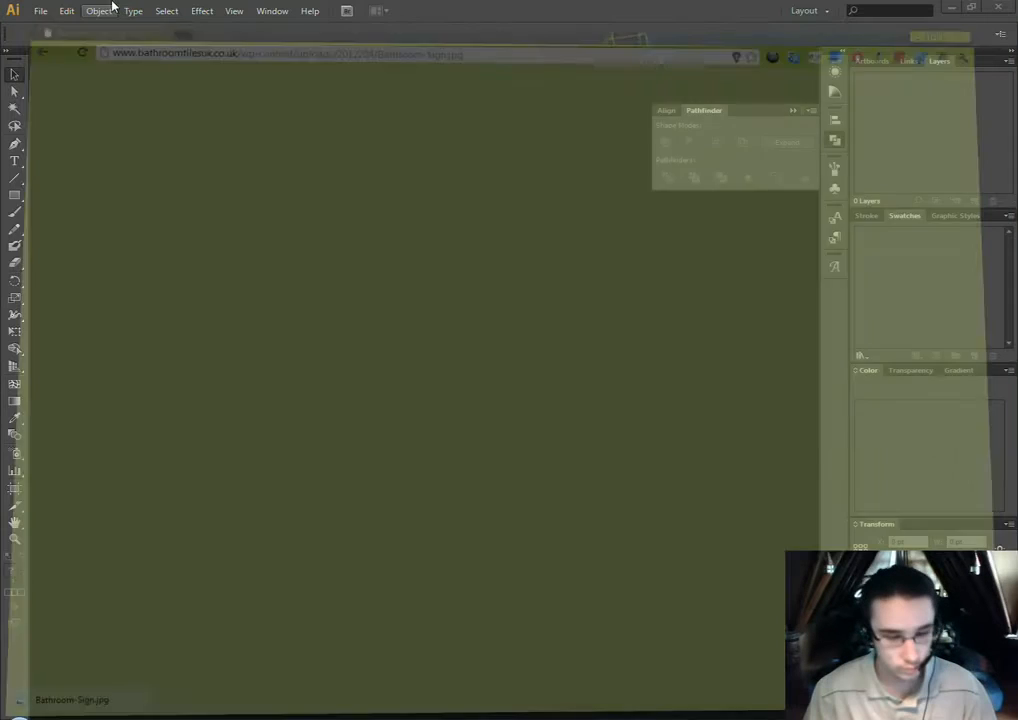
# Switch to Illustrator and open Bathroom-Sign.jpg from the Temp Pics folder on the Buffer (I:) drive
pyautogui.click(44, 15)
pyautogui.click(62, 59)
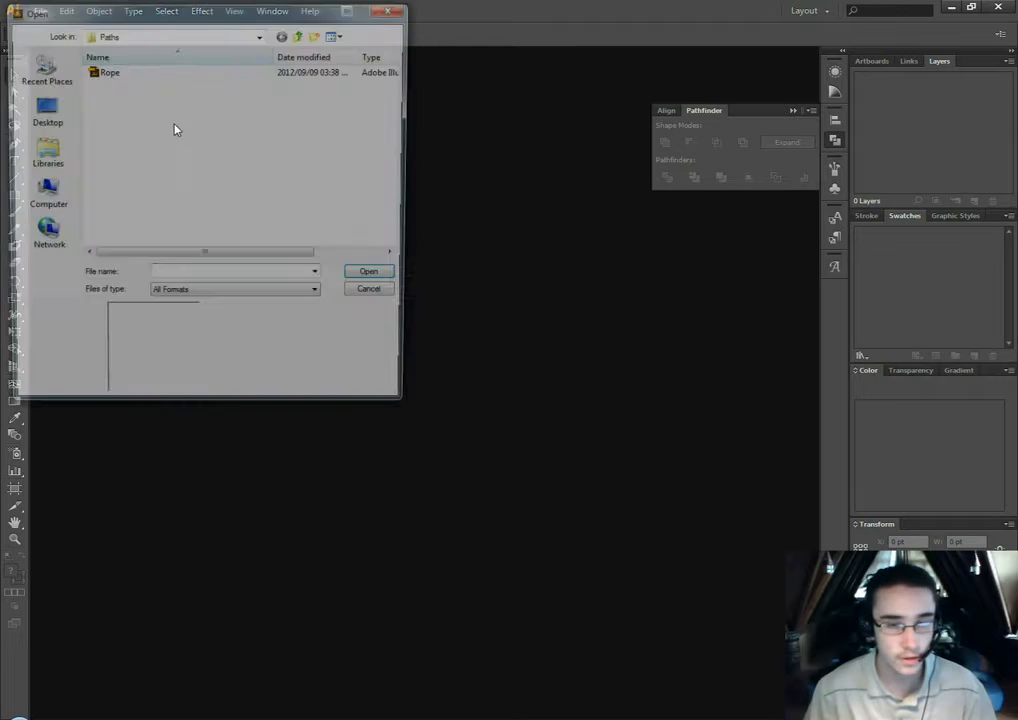
pyautogui.click(45, 190)
pyautogui.click(160, 234)
pyautogui.scroll(-2, 155, 225)
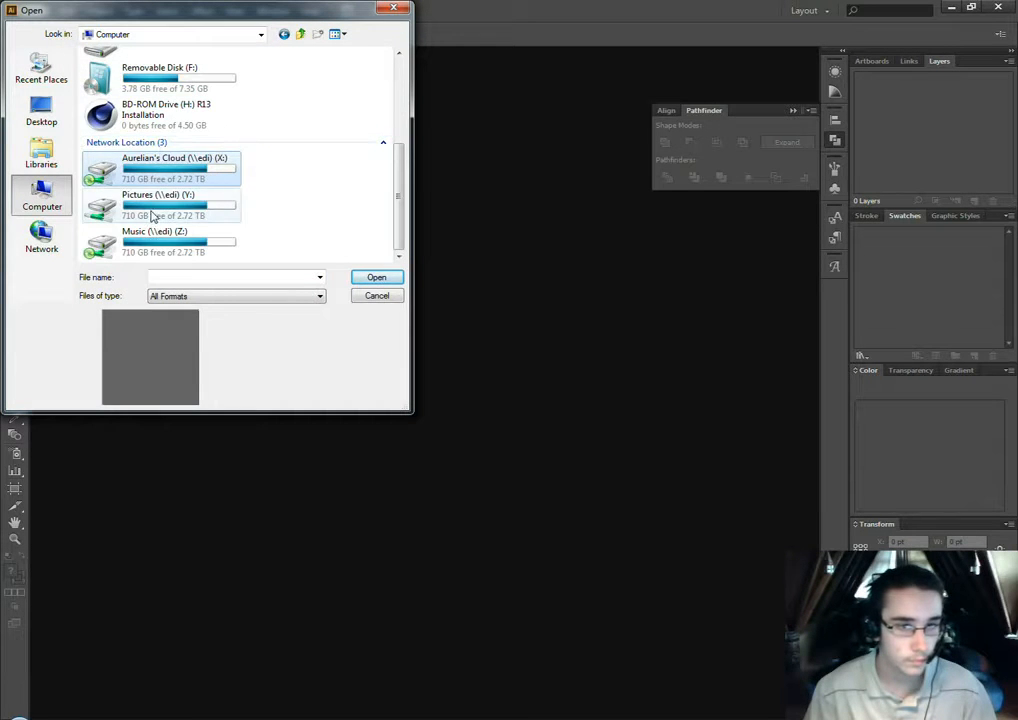
pyautogui.scroll(5, 152, 218)
pyautogui.doubleClick(142, 157)
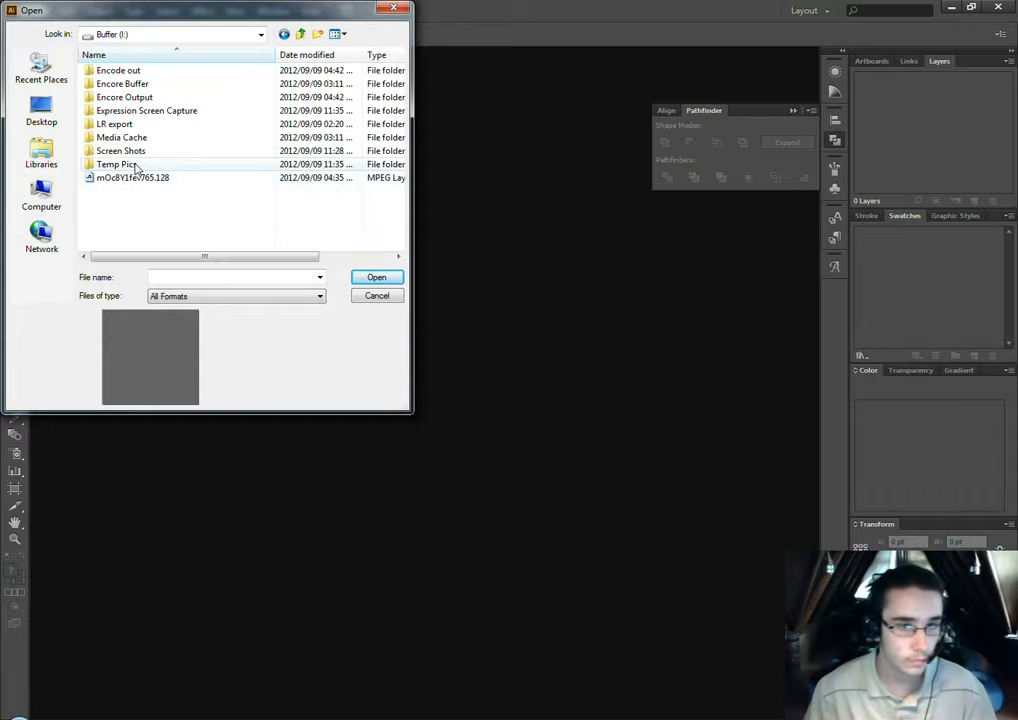
pyautogui.doubleClick(137, 165)
pyautogui.doubleClick(121, 115)
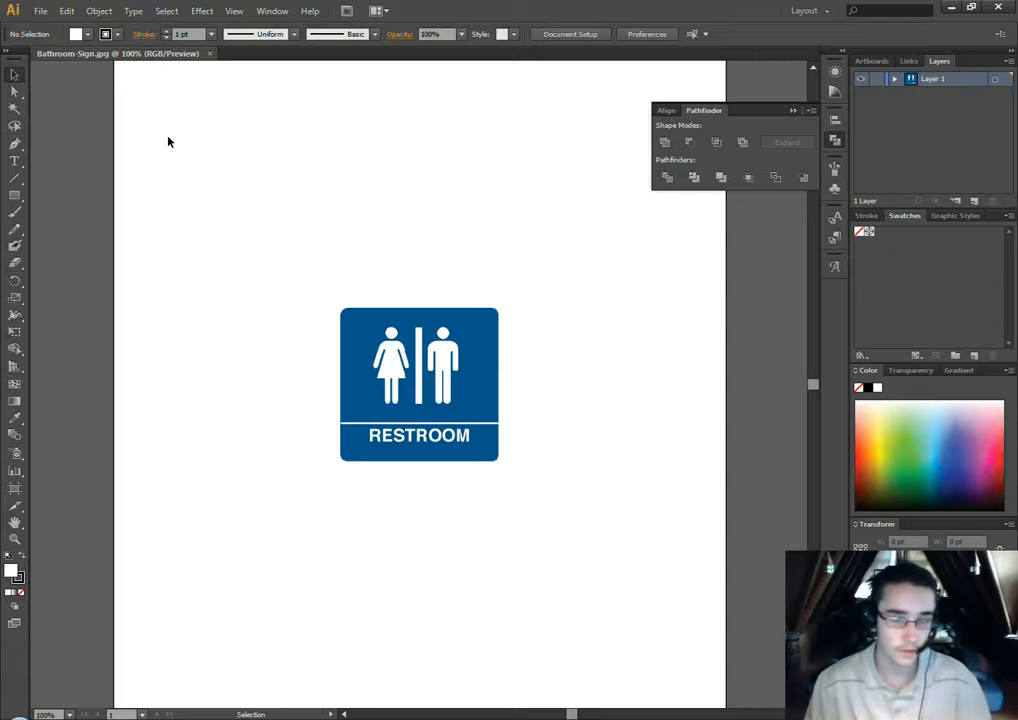
# Trace the restroom sign image with the Black and White Logo preset of Image Trace
pyautogui.click(374, 342)
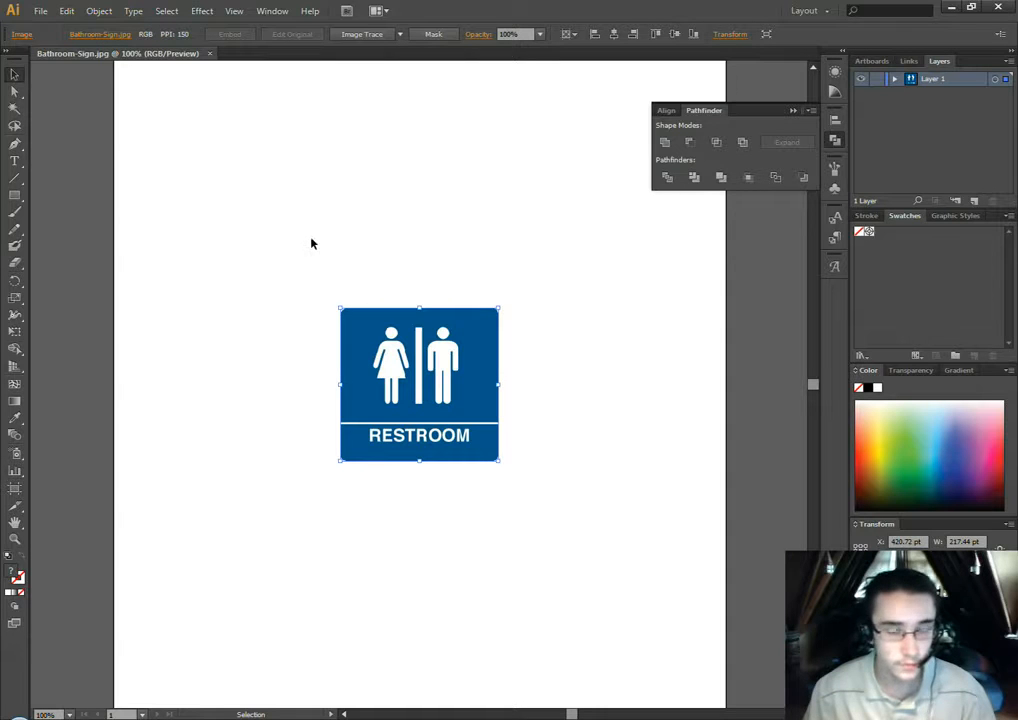
pyautogui.click(399, 34)
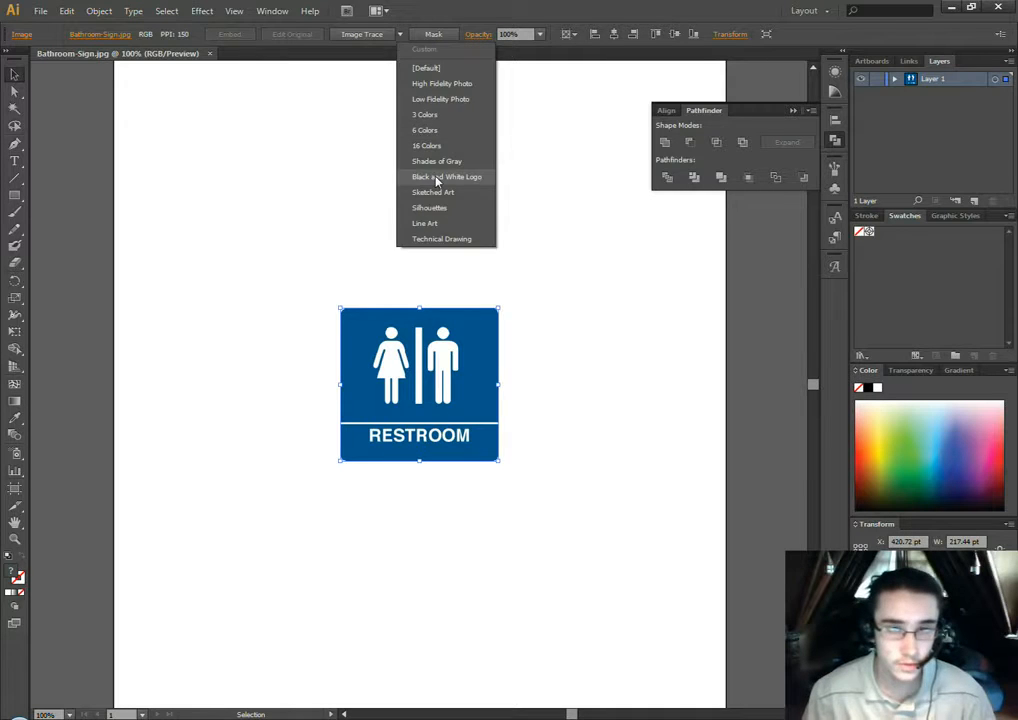
pyautogui.click(438, 177)
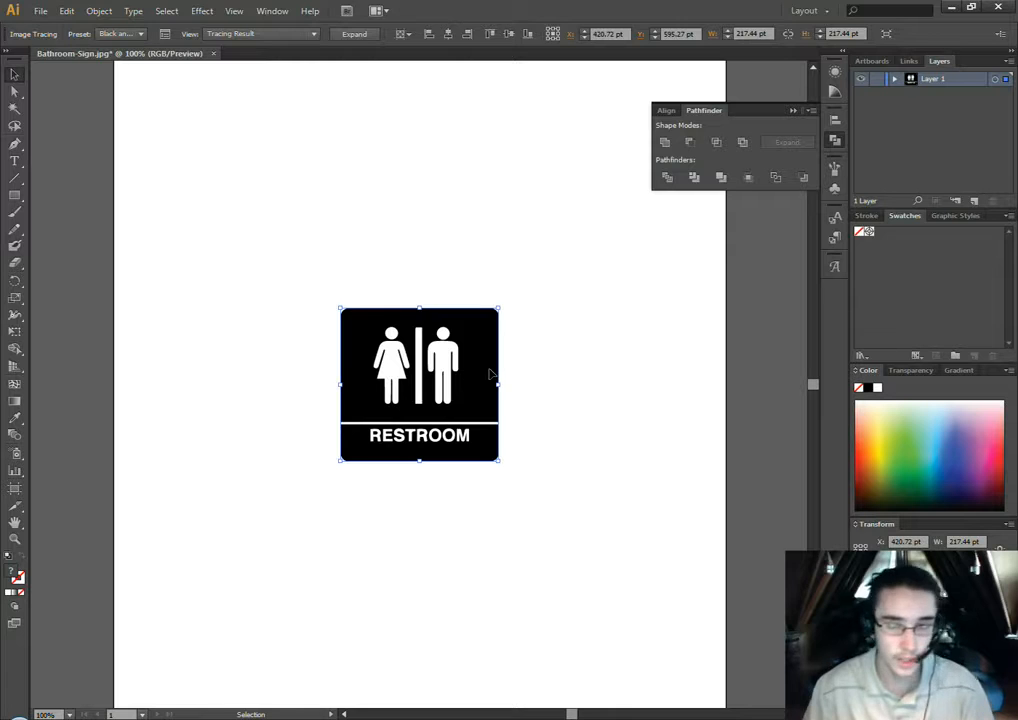
# Expand the traced restroom sign into editable vector paths
pyautogui.click(554, 377)
pyautogui.click(427, 378)
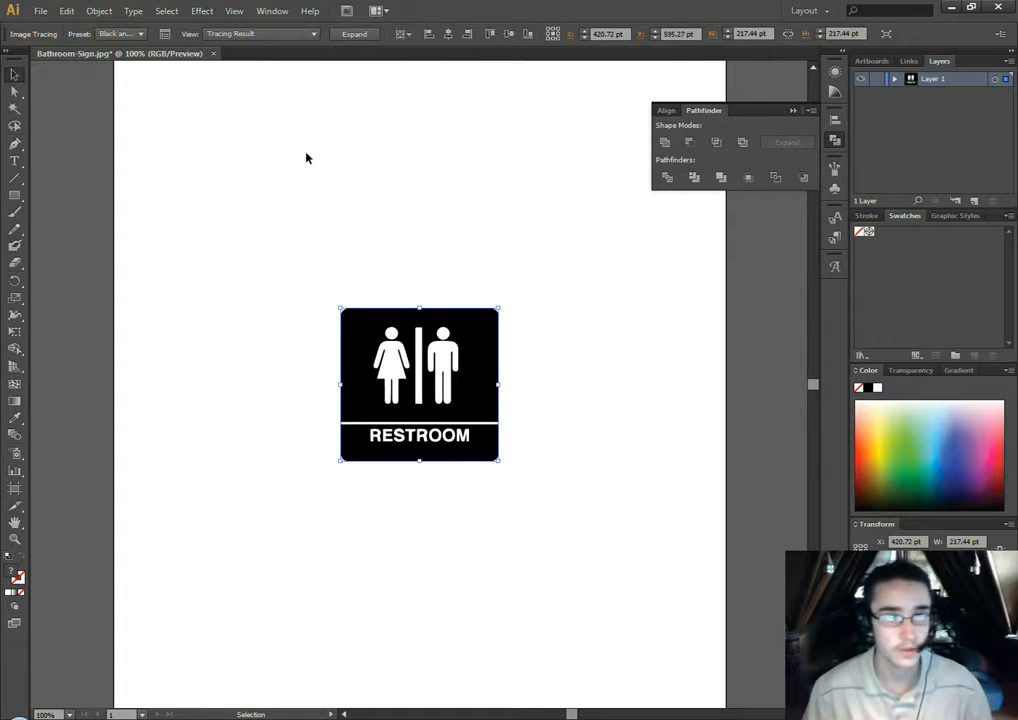
pyautogui.click(358, 33)
pyautogui.click(554, 338)
pyautogui.click(447, 364)
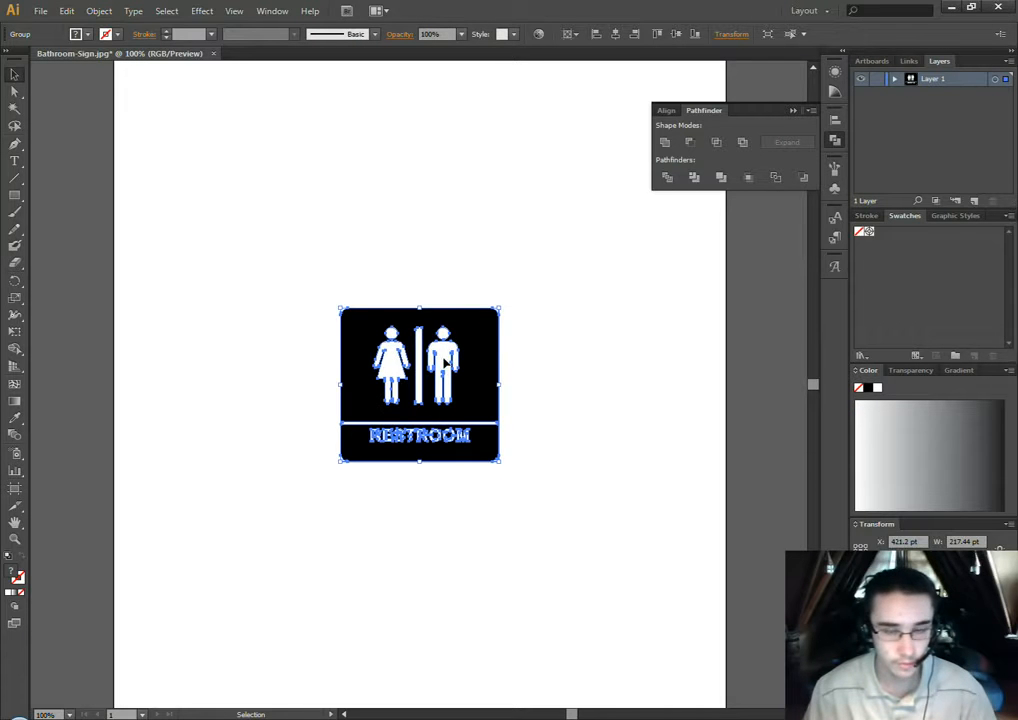
# Isolate the compound path inside the traced group and delete the sign's rounded background outline
pyautogui.doubleClick(364, 337)
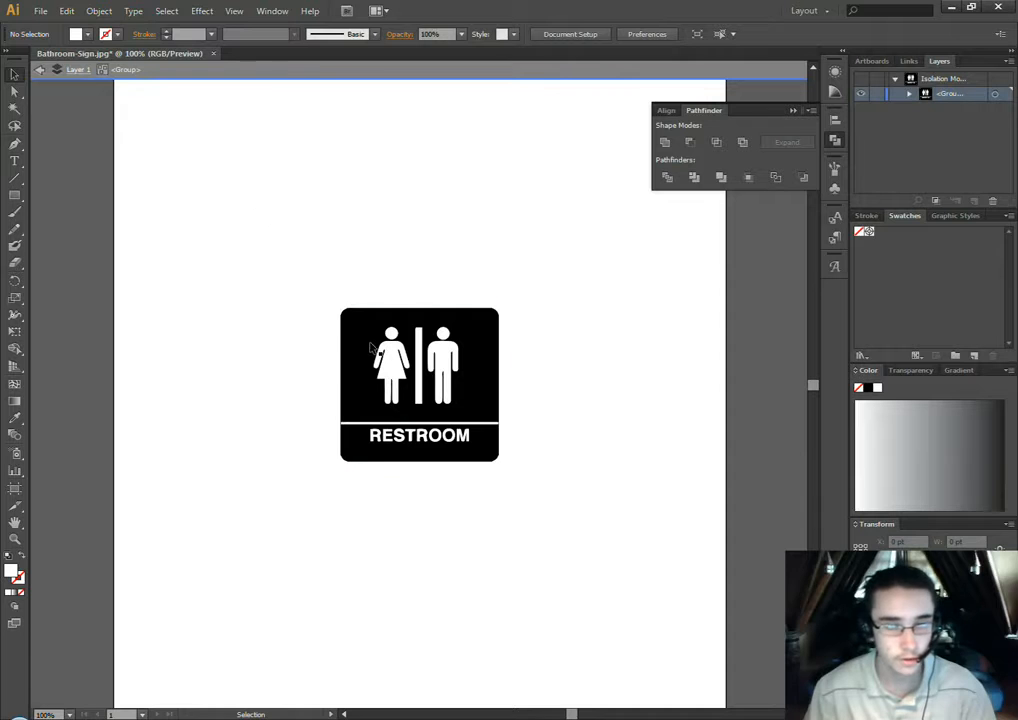
pyautogui.click(387, 341)
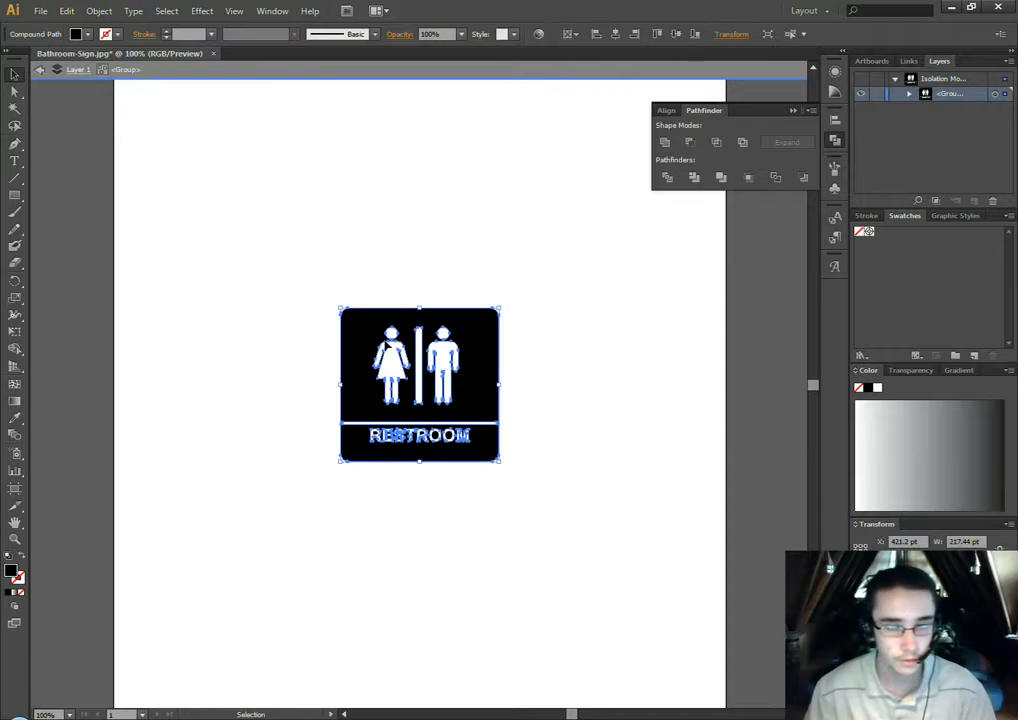
pyautogui.doubleClick(376, 336)
pyautogui.click(360, 347)
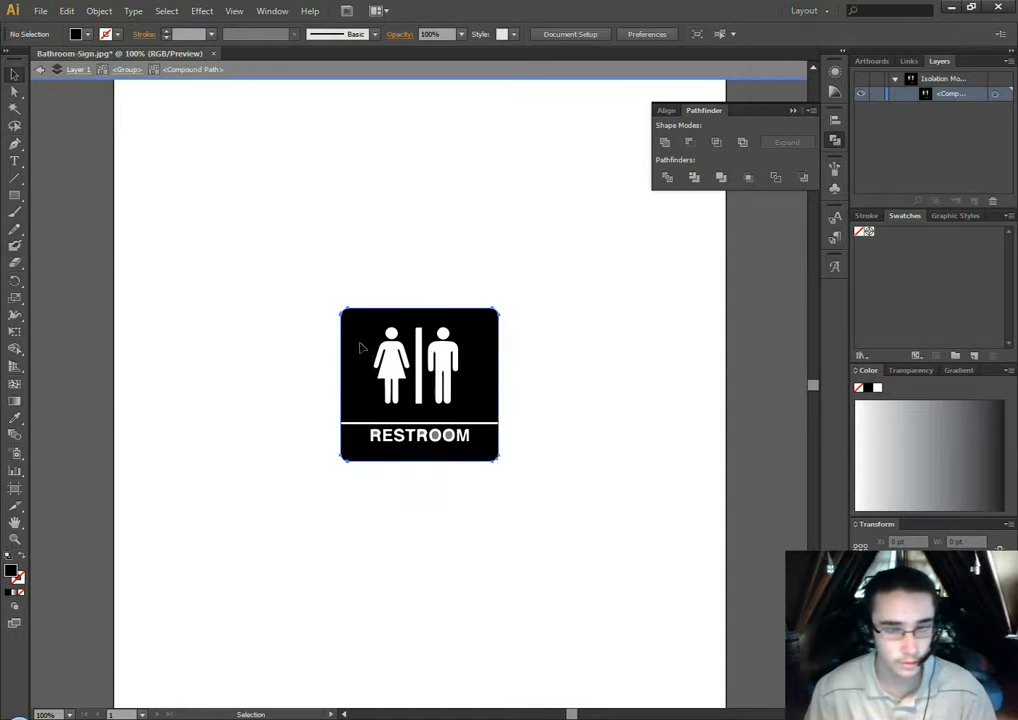
pyautogui.press('Delete')
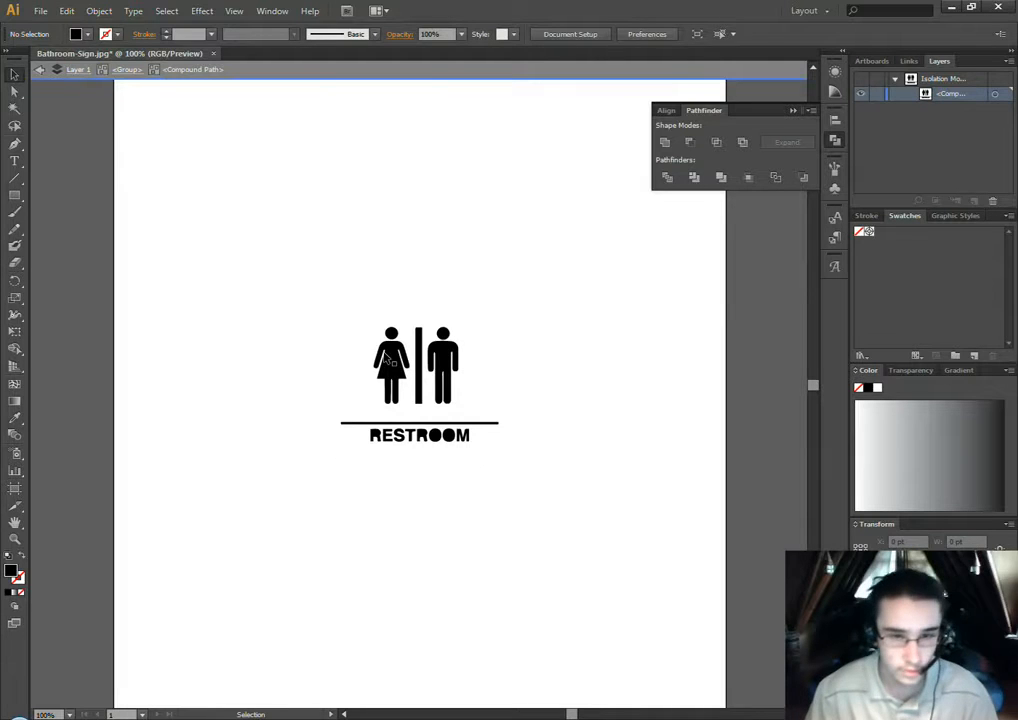
# Delete the RESTROOM lettering and the horizontal line below the figures from the compound path
pyautogui.click(388, 360)
pyautogui.click(450, 360)
pyautogui.click(443, 333)
pyautogui.click(420, 340)
pyautogui.click(436, 436)
pyautogui.moveTo(525, 418); pyautogui.dragTo(300, 476)
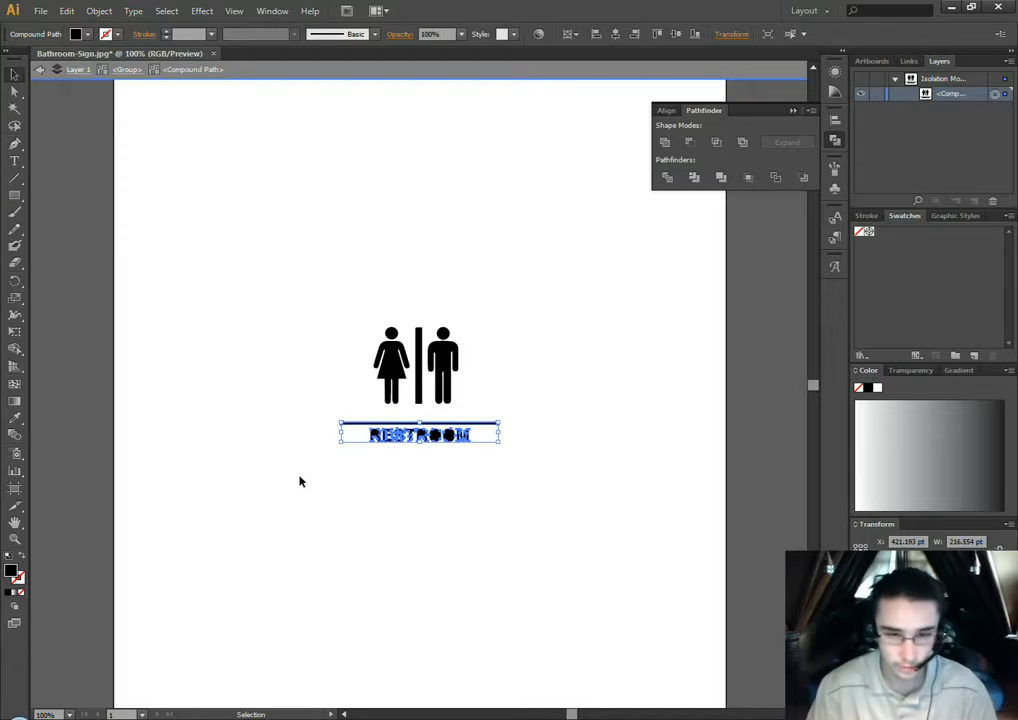
pyautogui.press('Delete')
pyautogui.moveTo(496, 425); pyautogui.dragTo(337, 475)
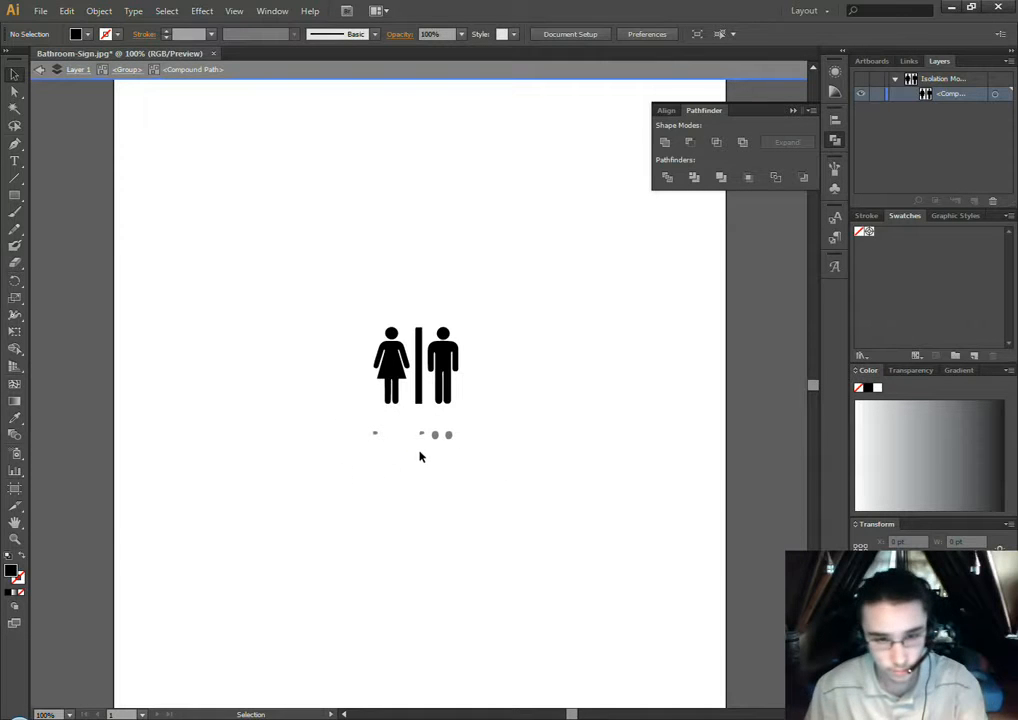
# Try to delete the divider bar and the leftover letter fragments below the figures
pyautogui.click(420, 388)
pyautogui.press('Delete')
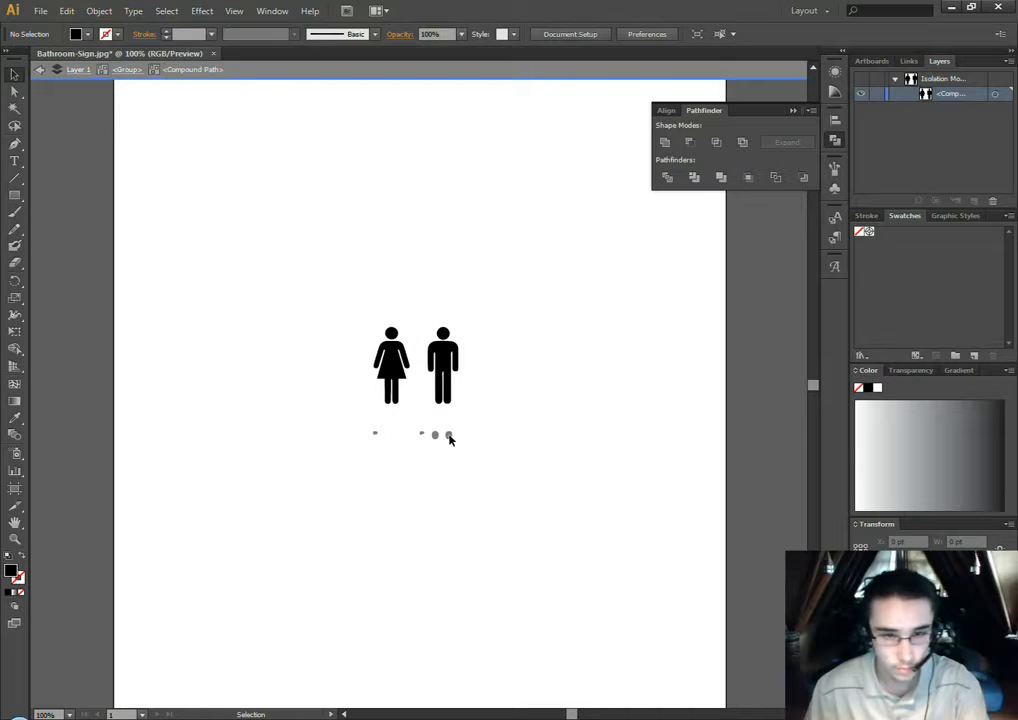
pyautogui.doubleClick(450, 436)
pyautogui.click(449, 435)
pyautogui.click(588, 421)
pyautogui.moveTo(552, 414); pyautogui.dragTo(272, 476)
pyautogui.press('Delete')
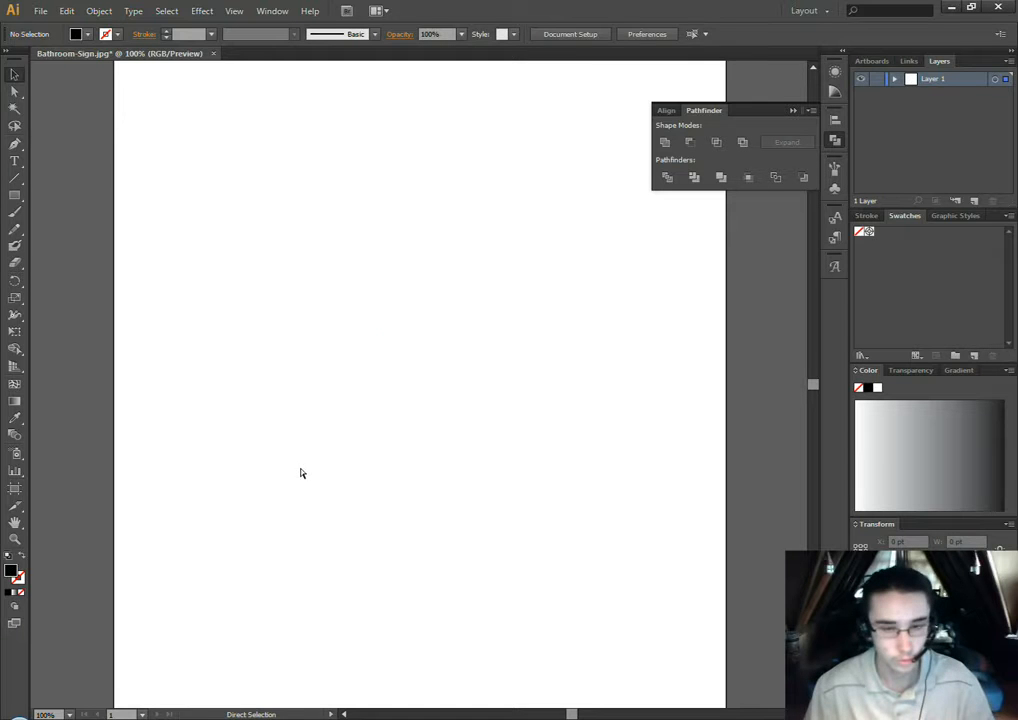
pyautogui.hotkey('ctrl', 'z')
pyautogui.hotkey('ctrl', 'z')
pyautogui.click(476, 383)
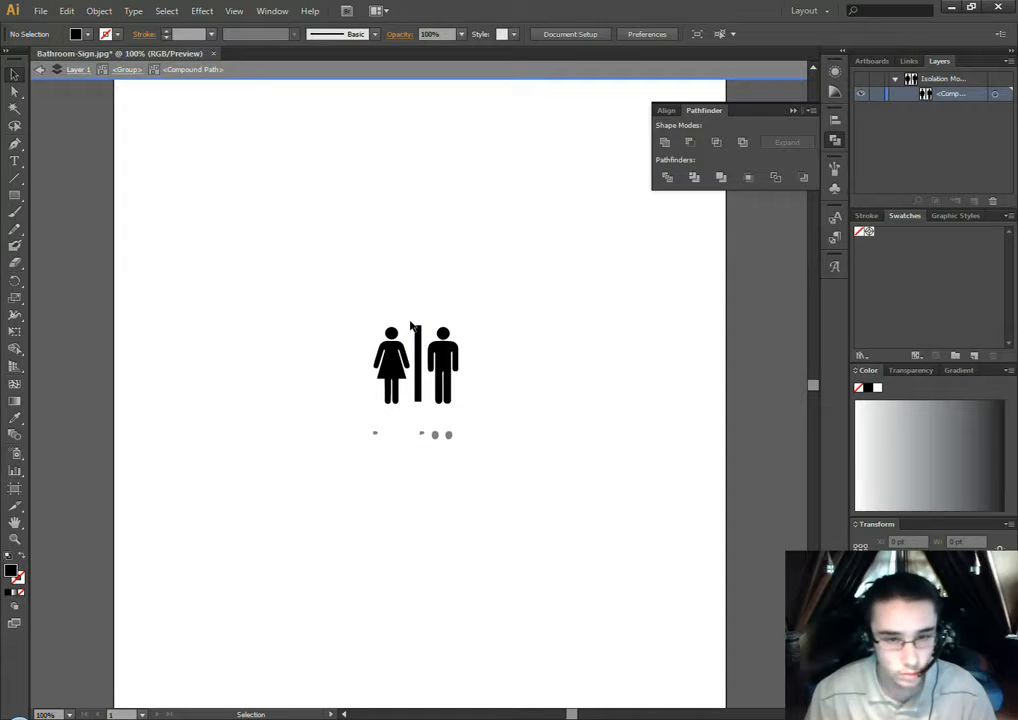
# Isolate the traced group and delete the leftover letter fragments and horizontal line pieces below the figures
pyautogui.doubleClick(437, 437)
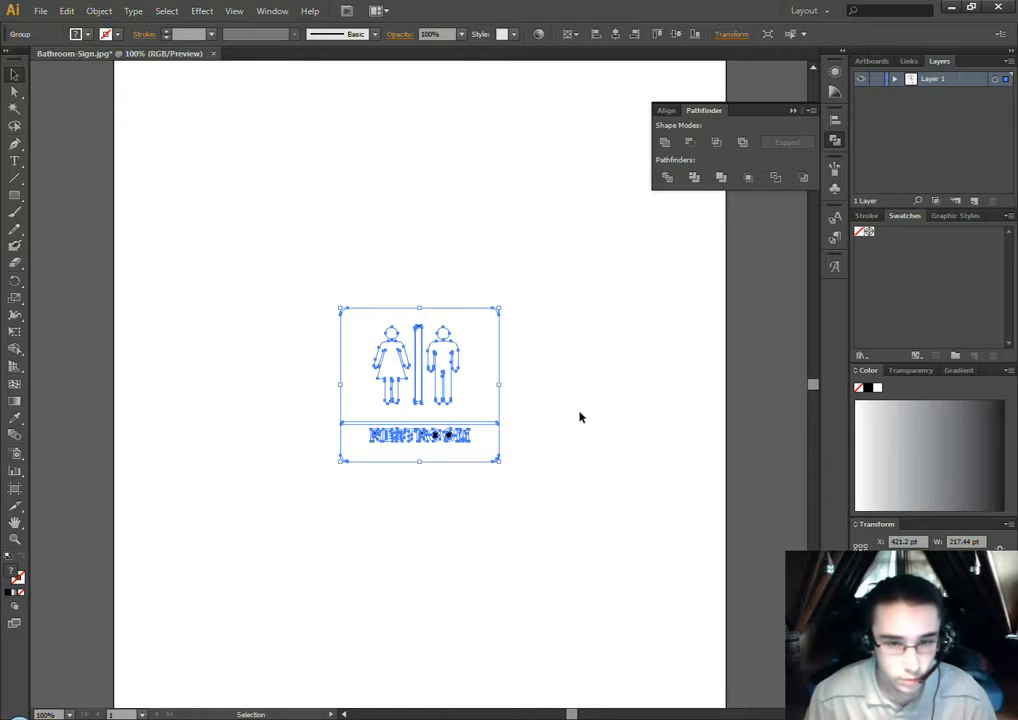
pyautogui.click(498, 391)
pyautogui.doubleClick(455, 372)
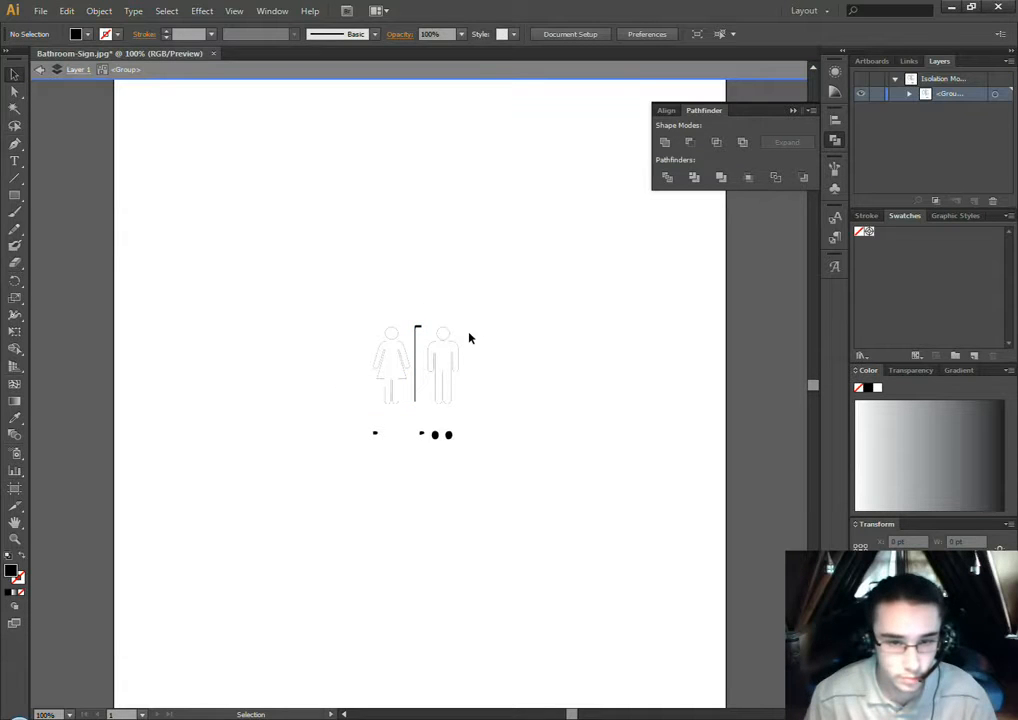
pyautogui.click(458, 346)
pyautogui.click(484, 343)
pyautogui.click(446, 340)
pyautogui.moveTo(476, 434); pyautogui.dragTo(306, 468)
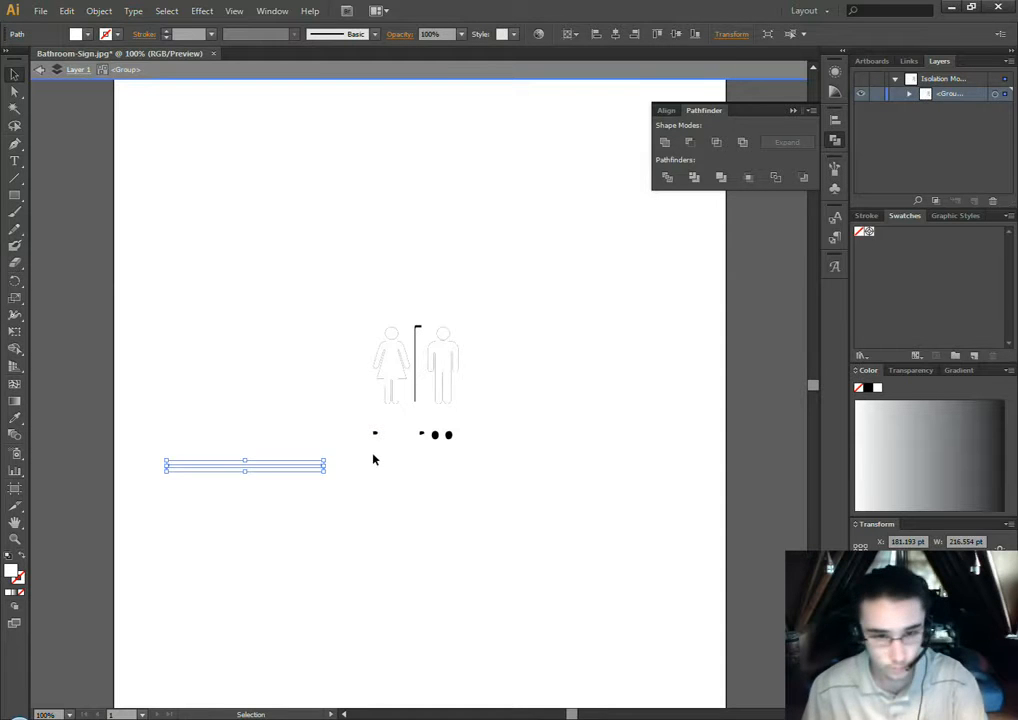
pyautogui.click(375, 460)
pyautogui.moveTo(496, 425); pyautogui.dragTo(316, 475)
pyautogui.press('Delete')
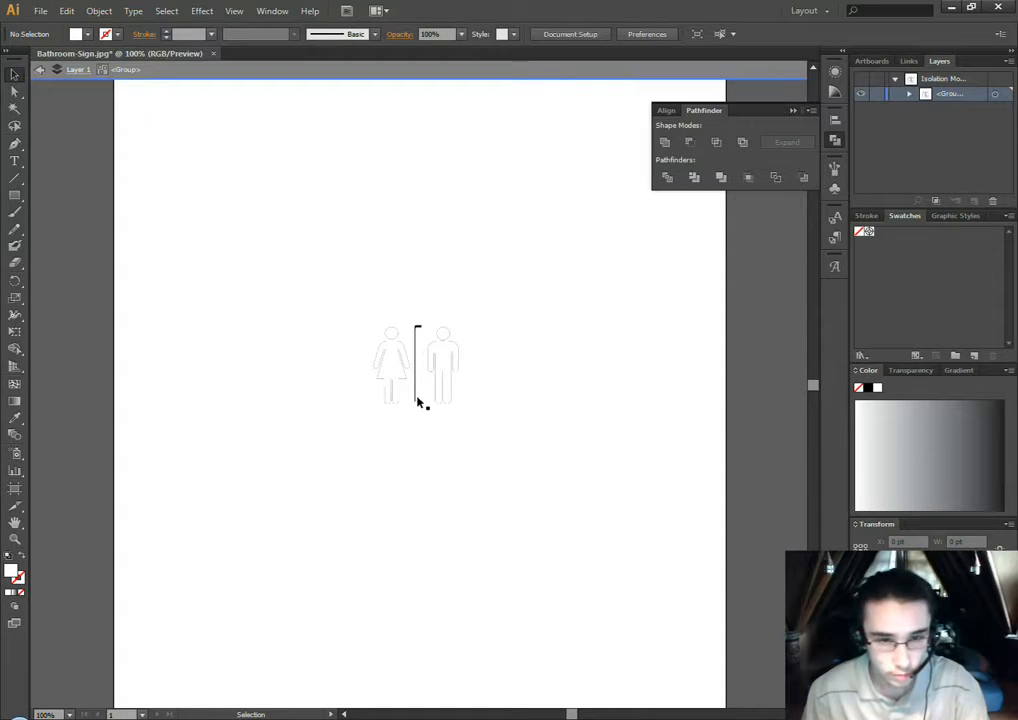
# Try to delete the remaining artwork in the isolated group
pyautogui.hotkey('ctrl', 'a')
pyautogui.press('Delete')
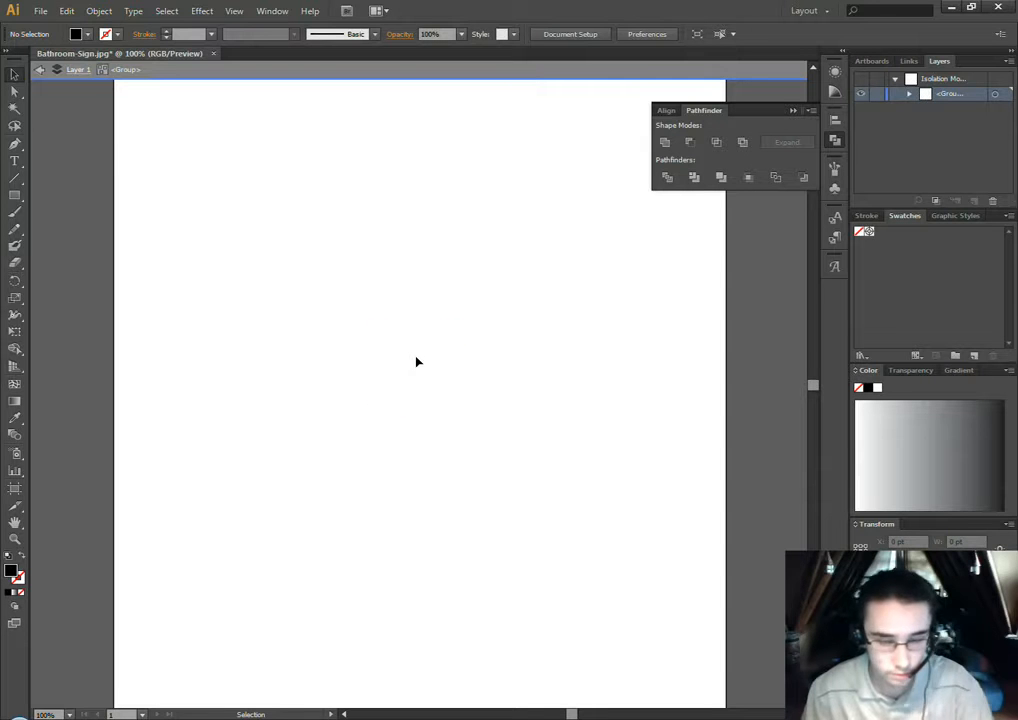
pyautogui.hotkey('ctrl', 'z')
pyautogui.click(552, 348)
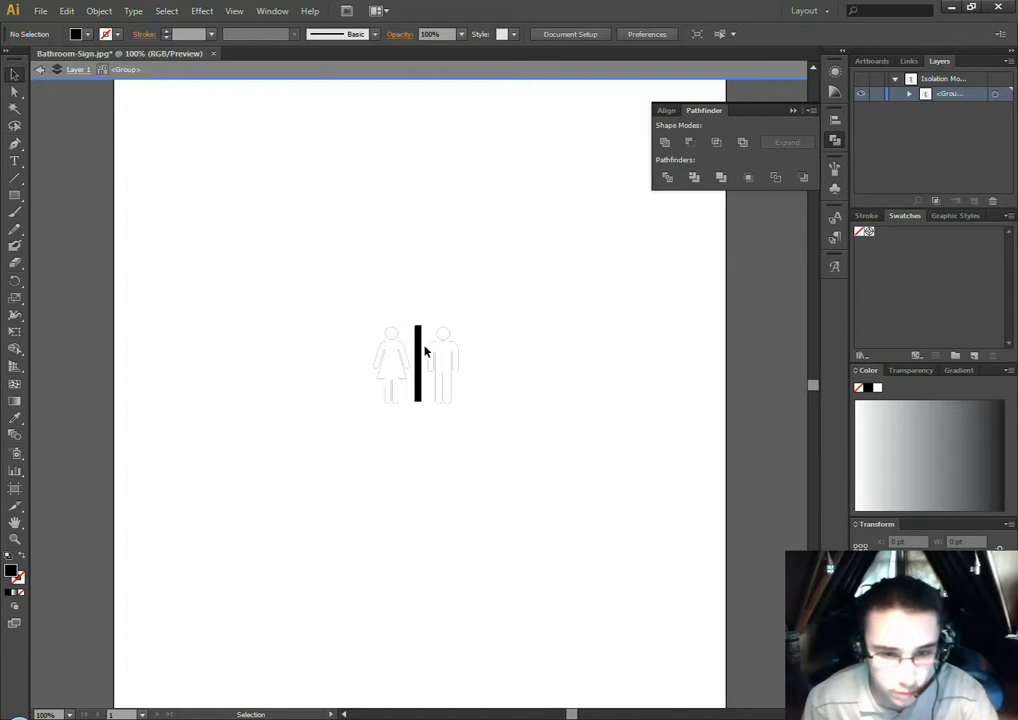
# Delete the vertical divider bar between the two figures and isolate the compound path that holds them
pyautogui.click(418, 350)
pyautogui.press('Delete')
pyautogui.click(446, 367)
pyautogui.click(427, 366)
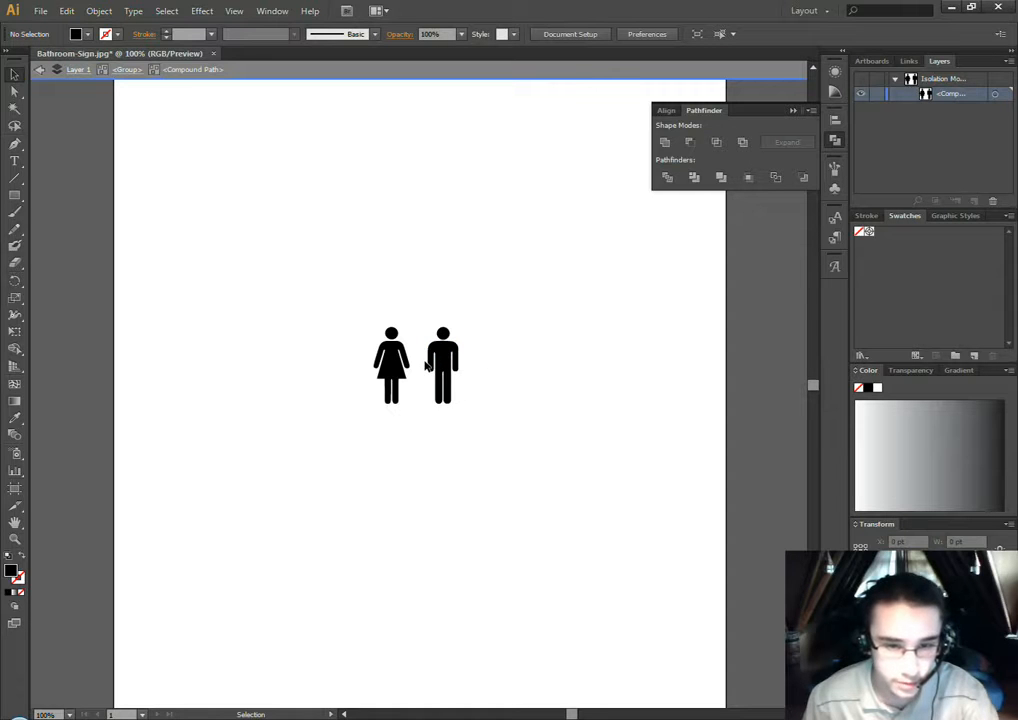
# Cut the woman figure out of the compound path and paste it onto a new layer outside isolation mode
pyautogui.press('a')
pyautogui.moveTo(409, 321); pyautogui.dragTo(320, 482)
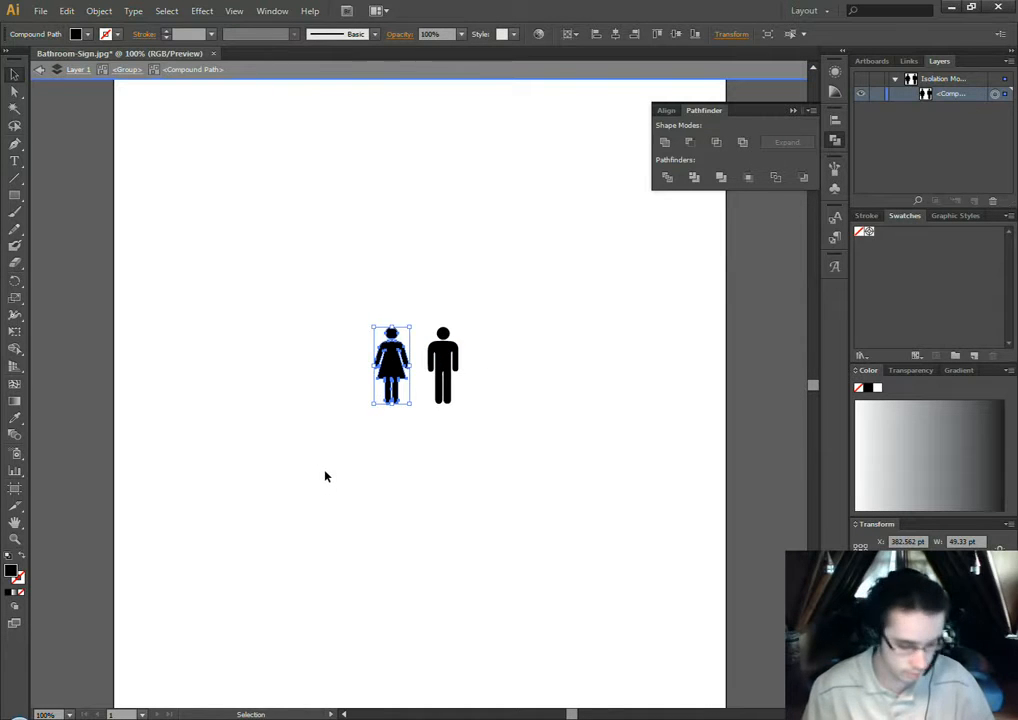
pyautogui.press('Delete')
pyautogui.press('v')
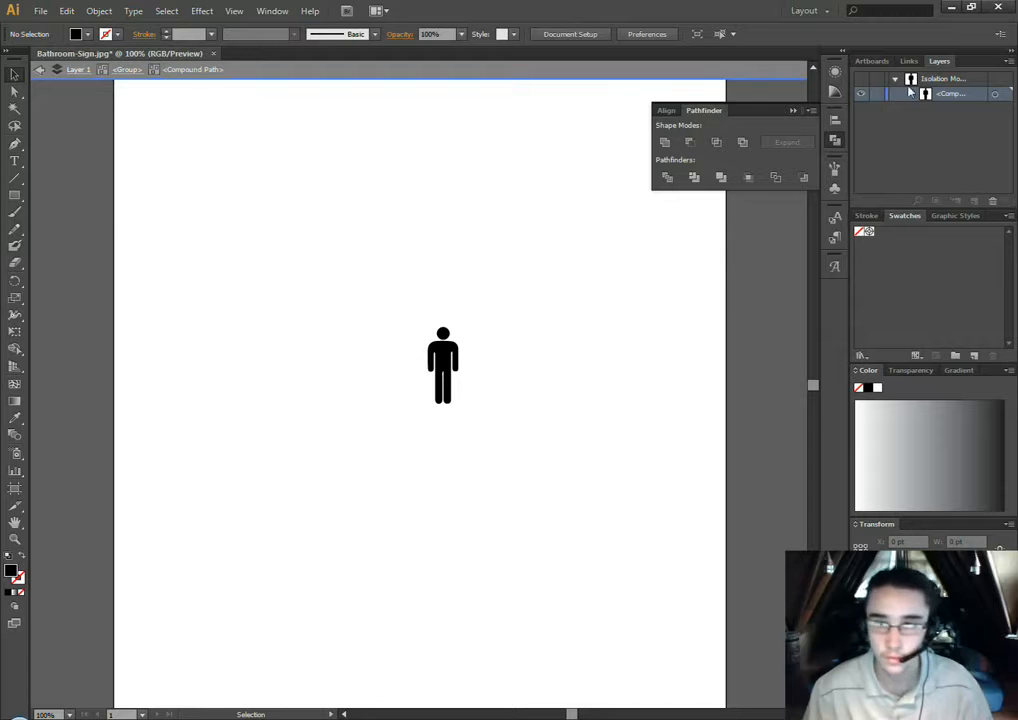
pyautogui.click(41, 70)
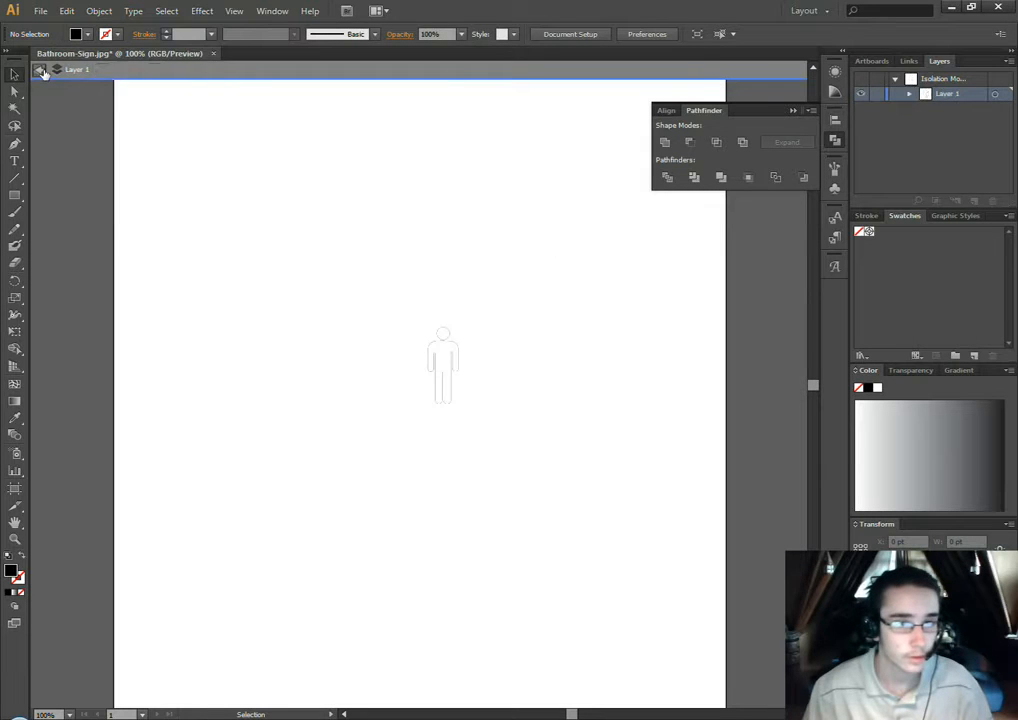
pyautogui.click(974, 200)
pyautogui.hotkey('ctrl', 'v')
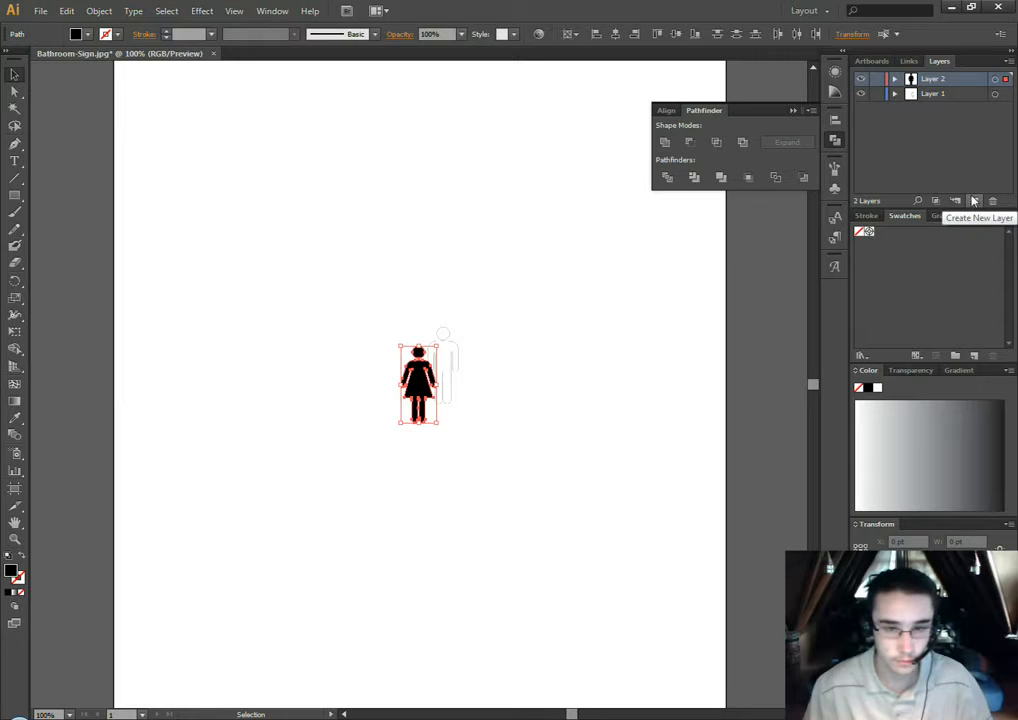
# Move the woman figure left across the artboard, clear of the remaining white outlines
pyautogui.moveTo(420, 375); pyautogui.dragTo(276, 348)
pyautogui.click(519, 326)
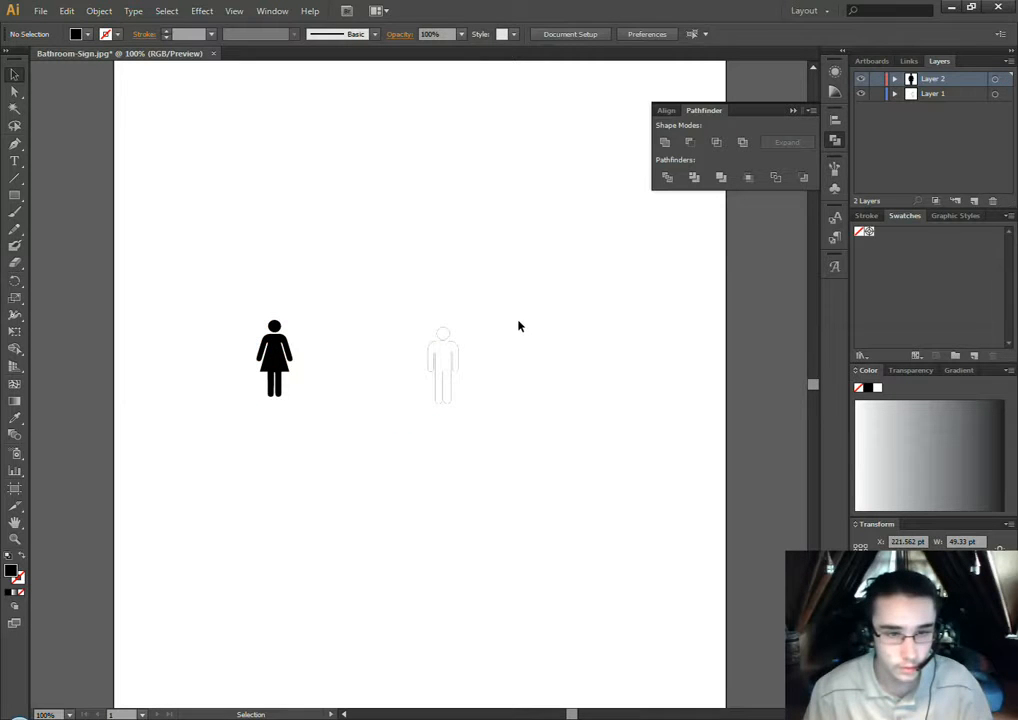
pyautogui.doubleClick(452, 350)
pyautogui.click(450, 352)
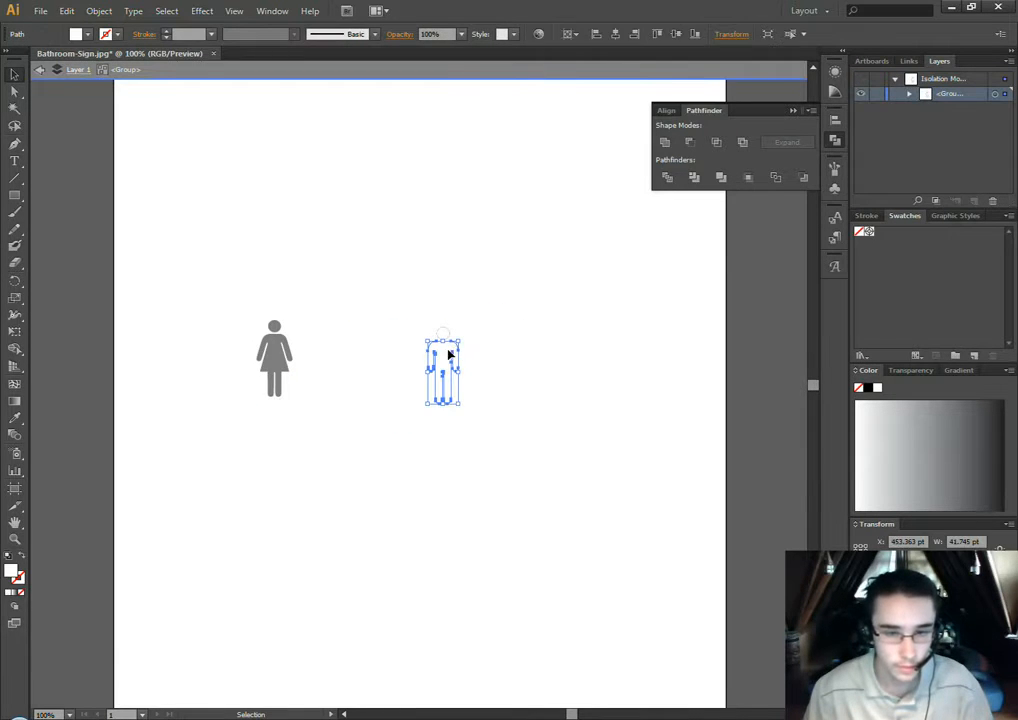
pyautogui.doubleClick(449, 352)
pyautogui.click(489, 346)
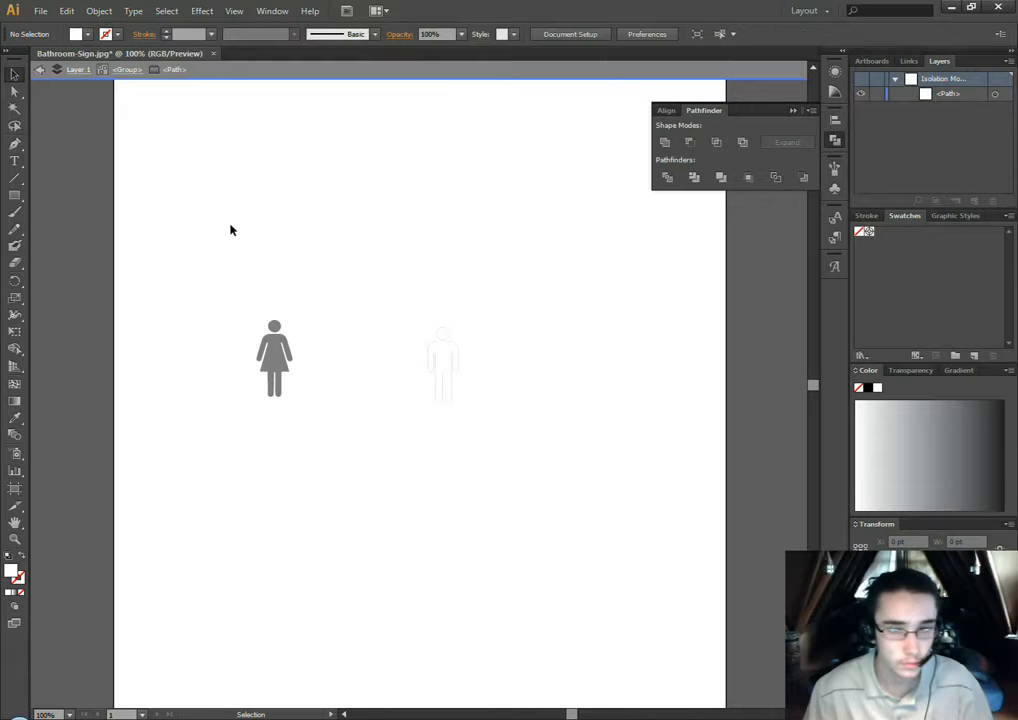
pyautogui.click(118, 70)
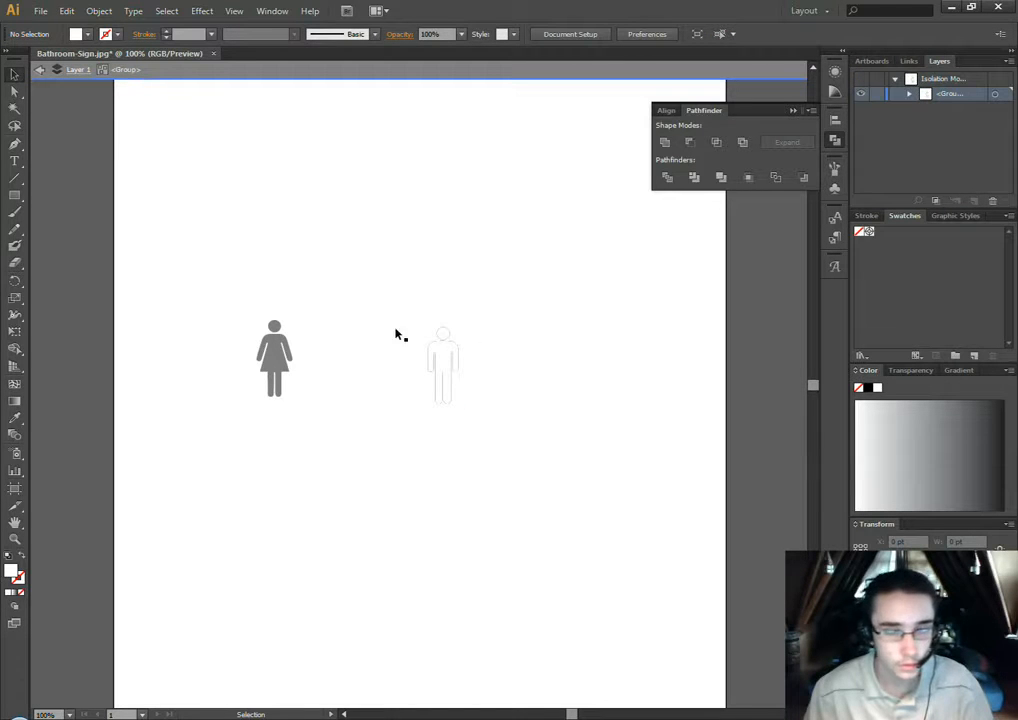
pyautogui.moveTo(495, 295); pyautogui.dragTo(402, 438)
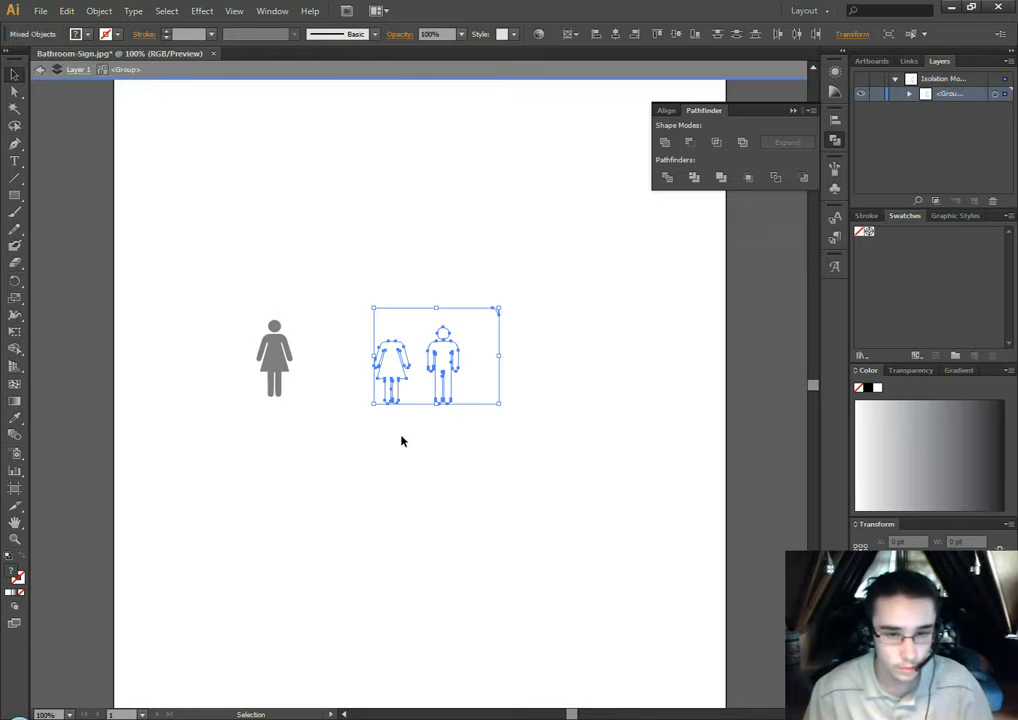
pyautogui.click(475, 436)
pyautogui.click(407, 354)
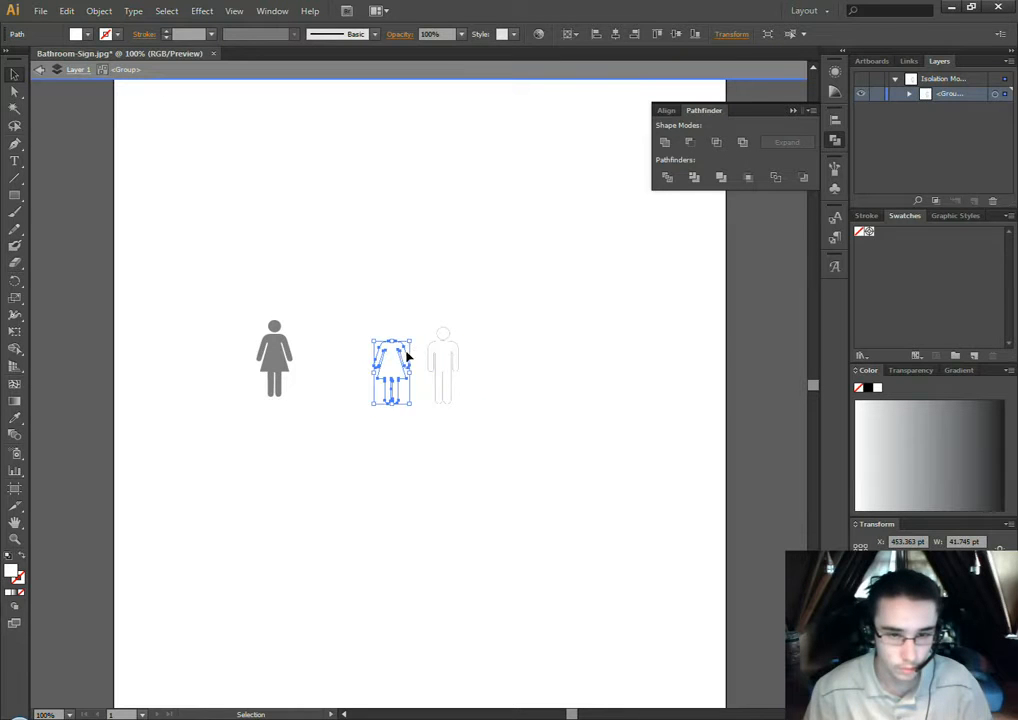
pyautogui.click(414, 347)
pyautogui.doubleClick(416, 347)
pyautogui.click(448, 350)
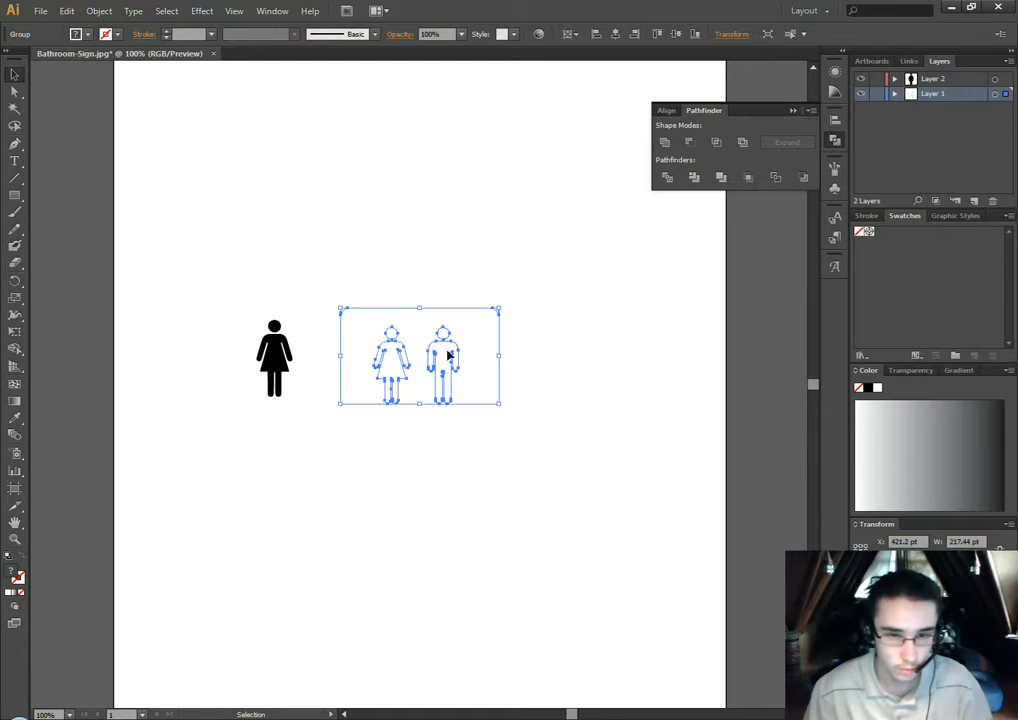
pyautogui.click(427, 321)
pyautogui.click(437, 337)
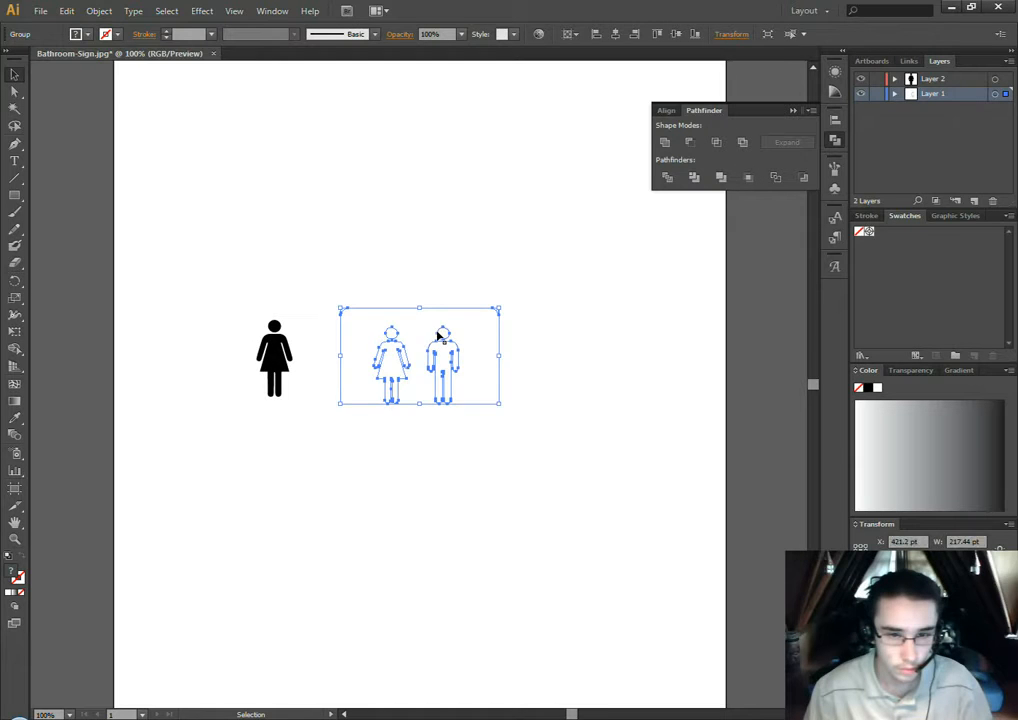
# Isolate the traced group, cut the man's head and body out of it, and leave isolation mode
pyautogui.doubleClick(438, 336)
pyautogui.click(443, 334)
pyautogui.press('a')
pyautogui.moveTo(486, 324); pyautogui.dragTo(423, 418)
pyautogui.press('Delete')
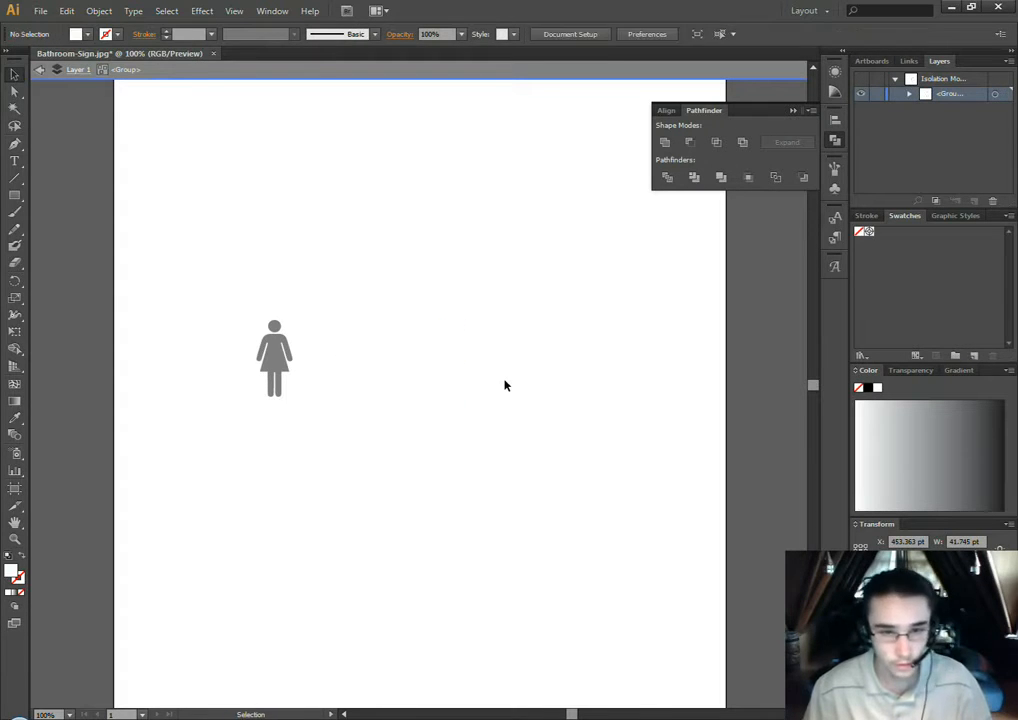
pyautogui.press('v')
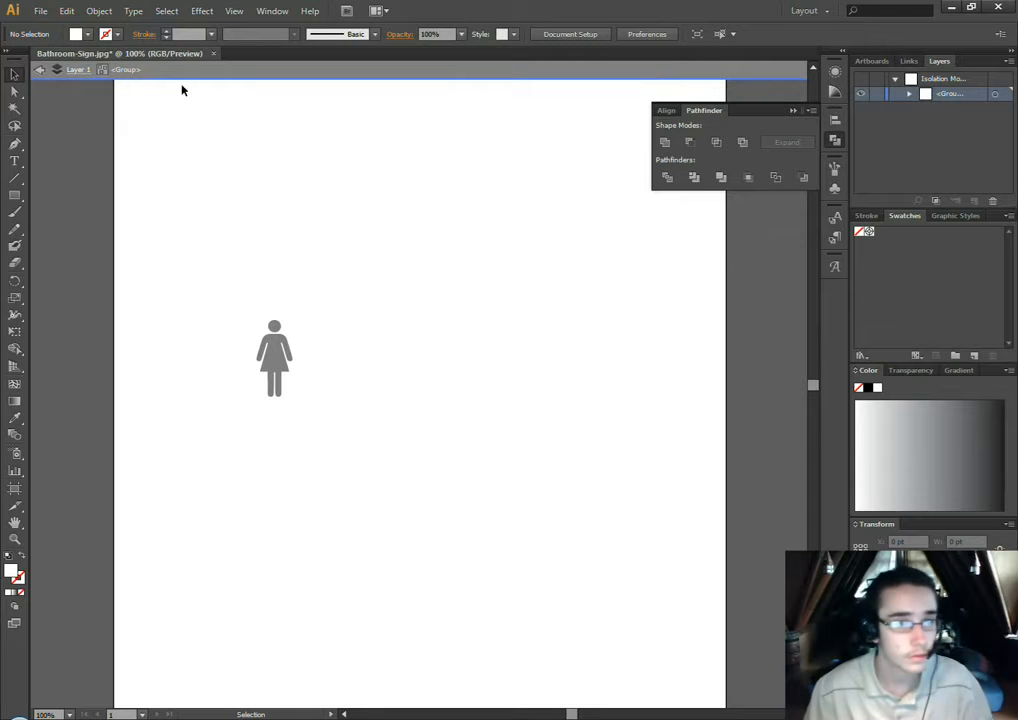
pyautogui.click(44, 72)
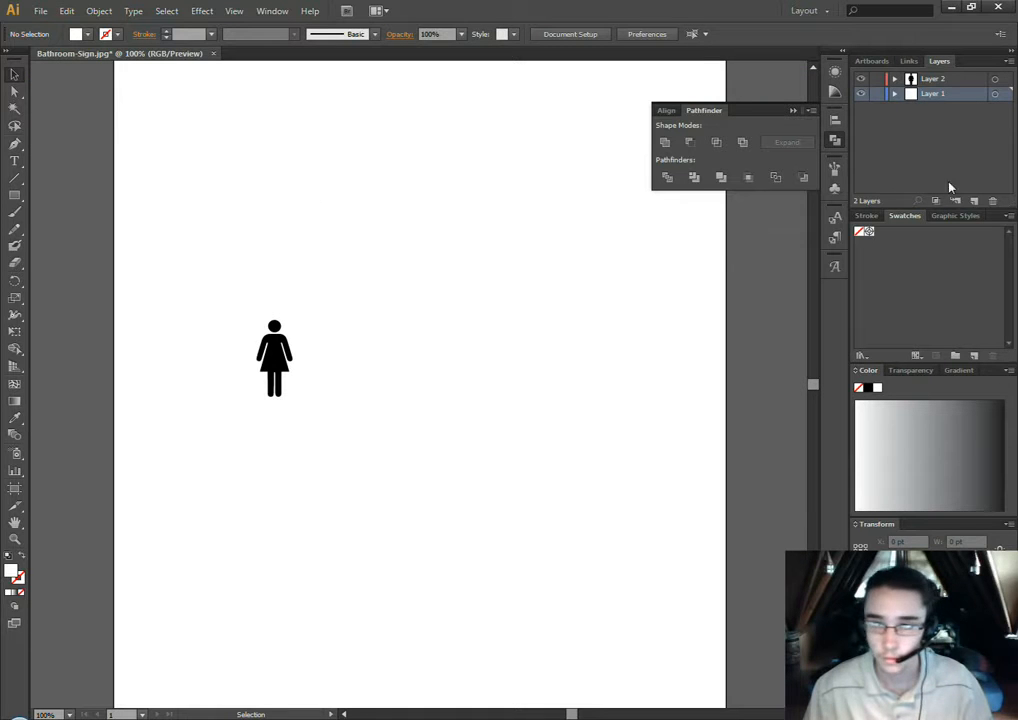
# Create a new layer and paste the man figure onto it
pyautogui.click(974, 201)
pyautogui.press('a')
pyautogui.hotkey('ctrl', 'v')
pyautogui.press('v')
# Fill the pasted man figure with solid black and deselect it
pyautogui.click(76, 34)
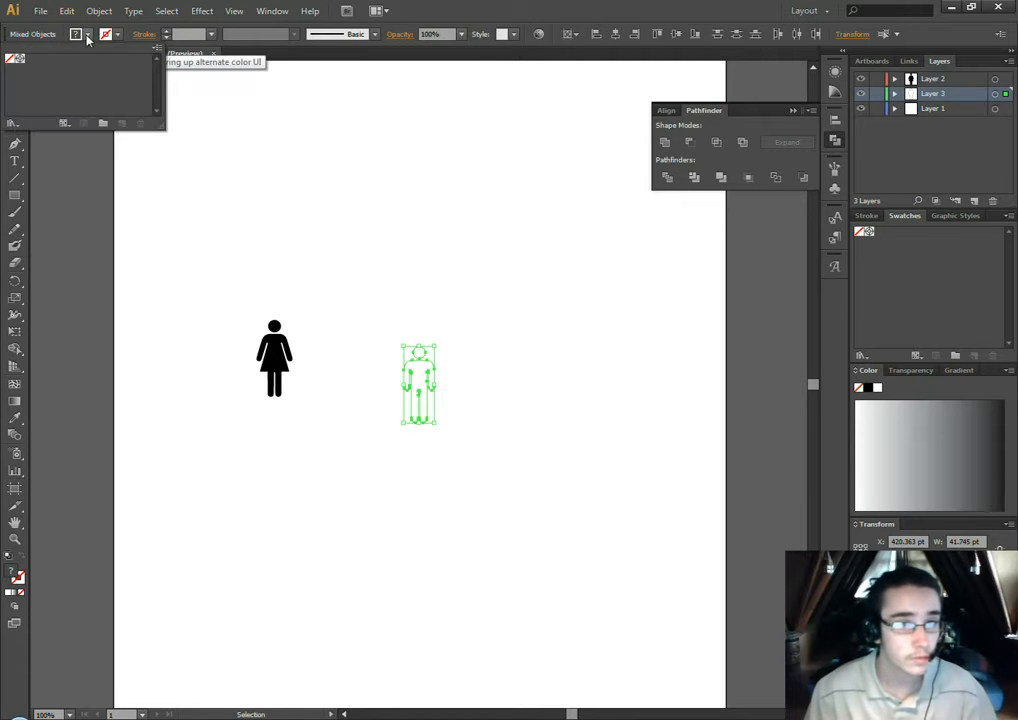
pyautogui.click(11, 57)
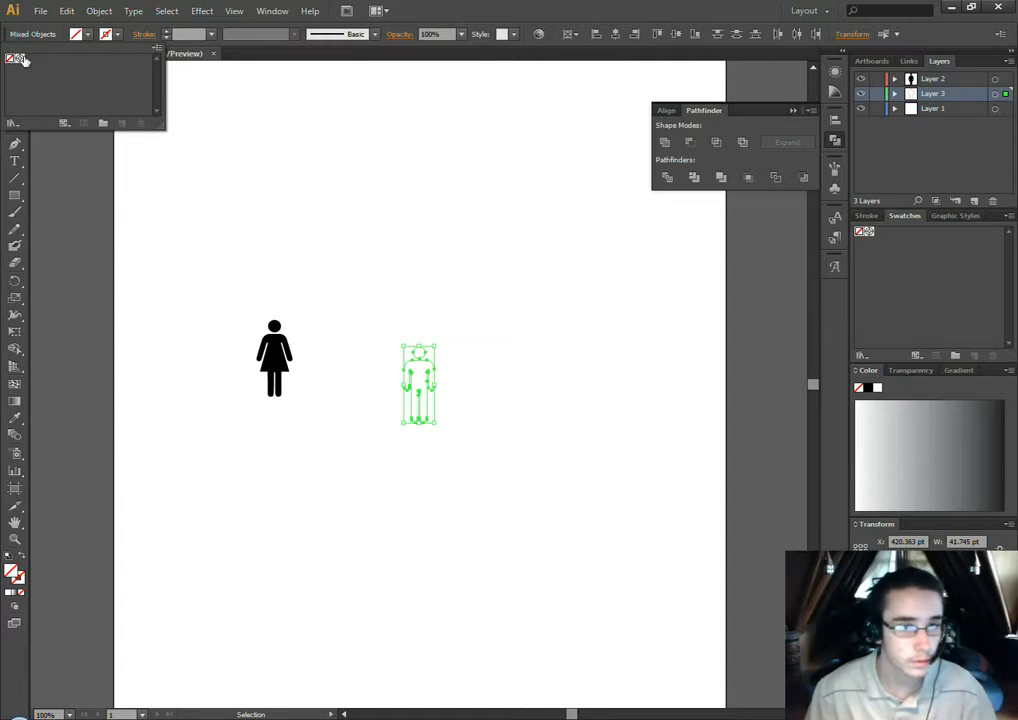
pyautogui.click(77, 36)
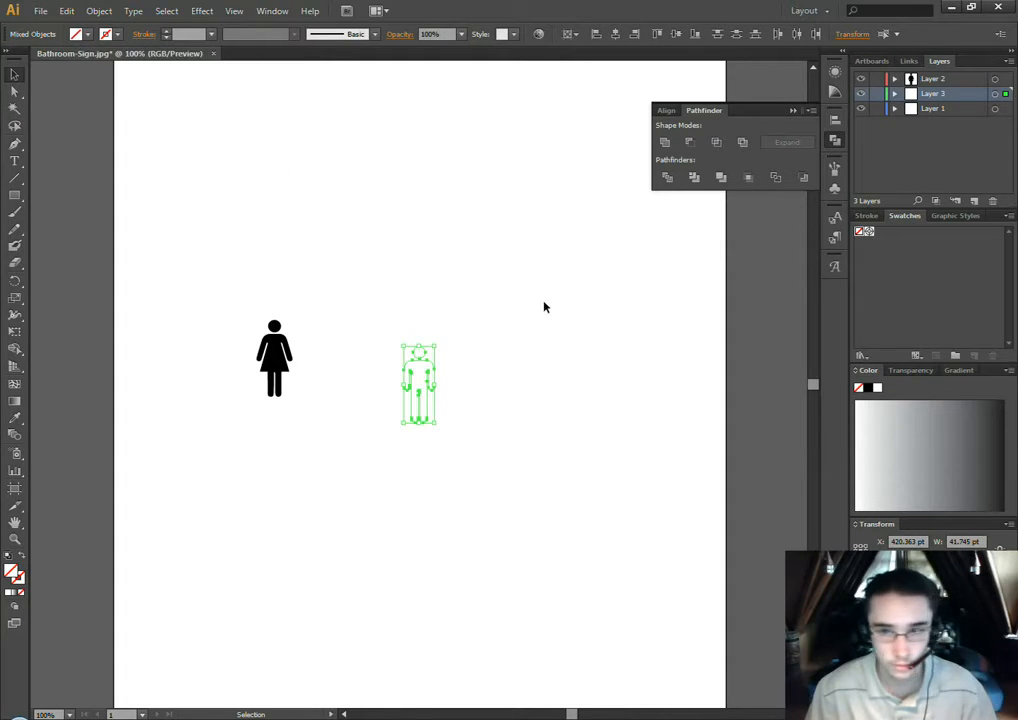
pyautogui.click(913, 403)
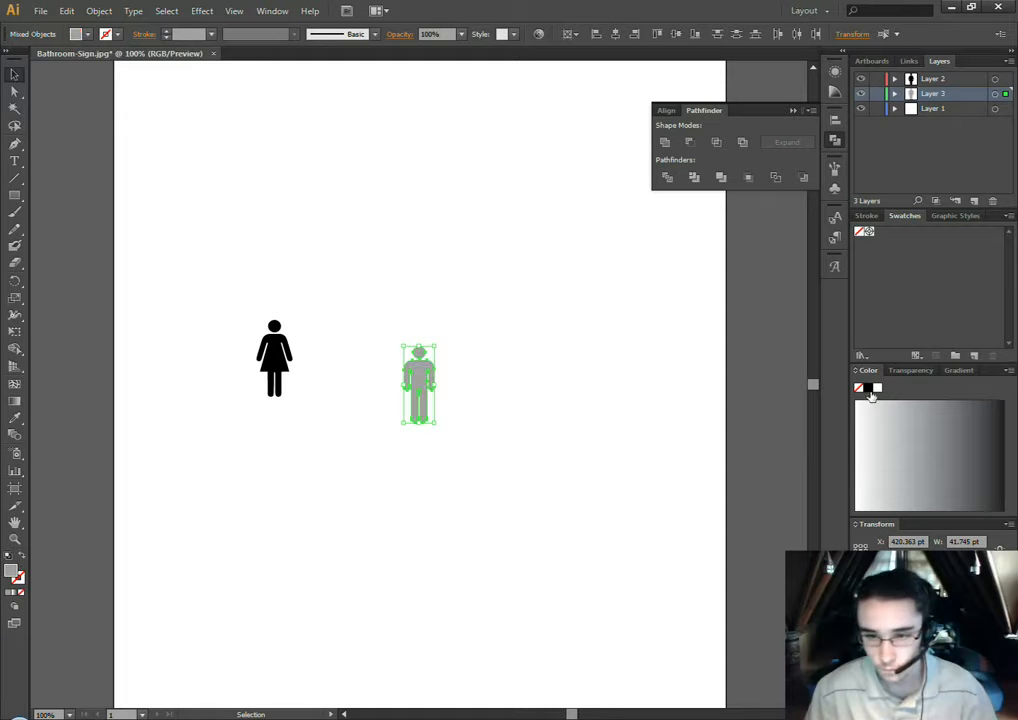
pyautogui.click(868, 387)
pyautogui.click(582, 407)
pyautogui.click(419, 385)
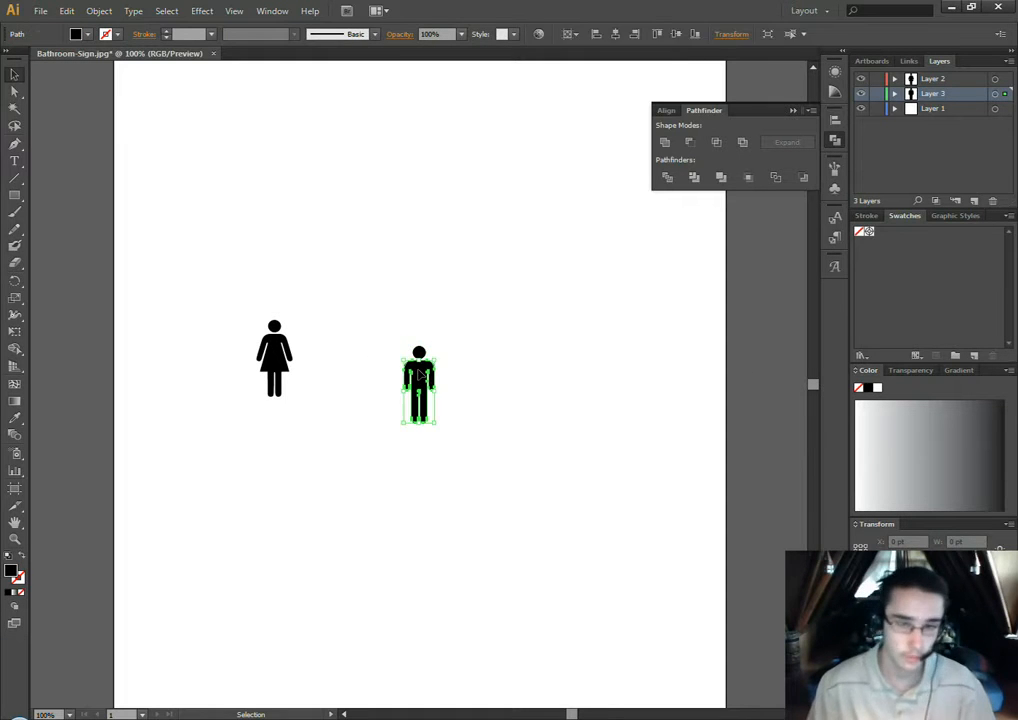
pyautogui.click(510, 363)
# Inspect the man figure's edges up close, then bring both figures back into view
pyautogui.press('z')
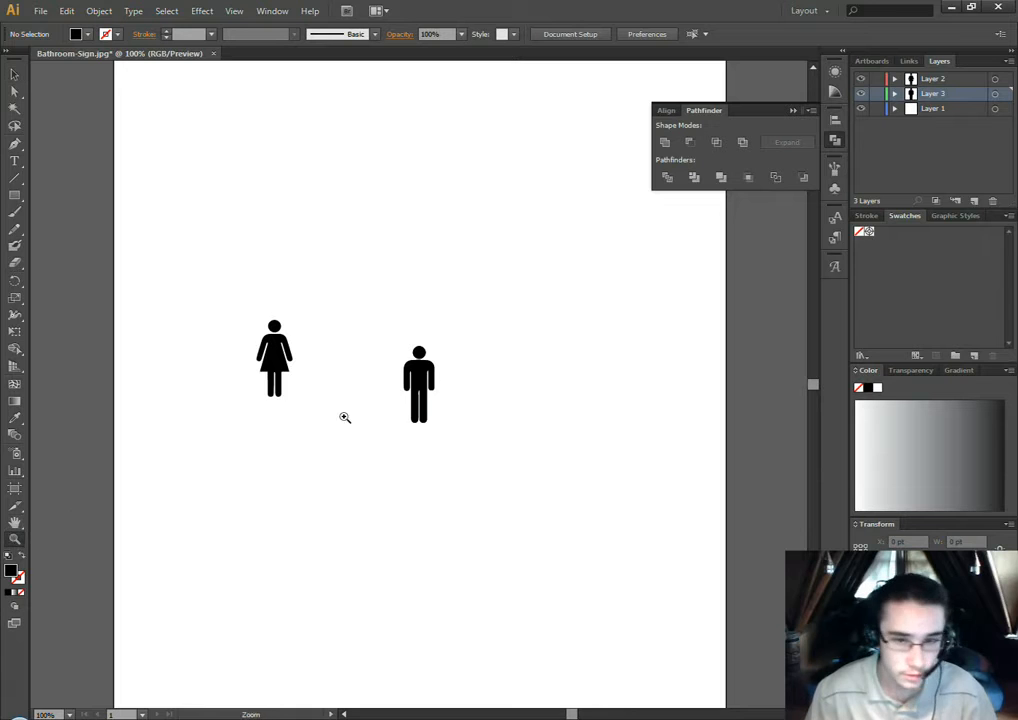
pyautogui.moveTo(457, 344); pyautogui.dragTo(367, 430)
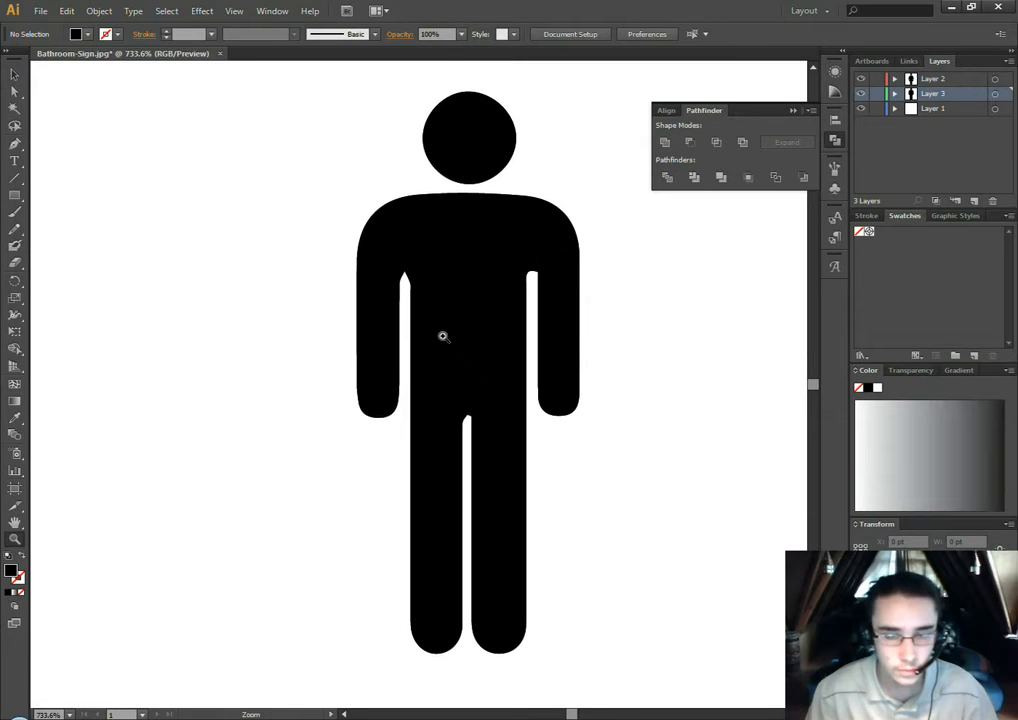
pyautogui.keyDown('alt'); pyautogui.click(425, 361); pyautogui.keyUp('alt')
pyautogui.keyDown('alt'); pyautogui.click(425, 361); pyautogui.keyUp('alt')
pyautogui.keyDown('alt'); pyautogui.click(425, 360); pyautogui.keyUp('alt')
pyautogui.keyDown('alt'); pyautogui.click(425, 360); pyautogui.keyUp('alt')
pyautogui.moveTo(317, 360); pyautogui.dragTo(486, 440)
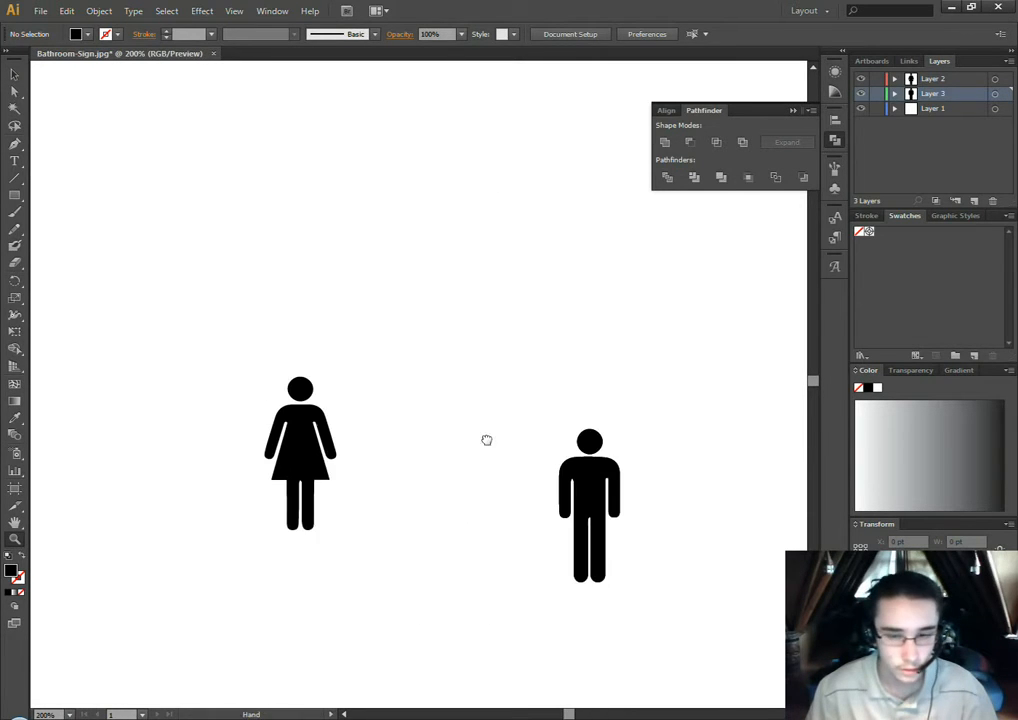
# Select the whole man figure and move it up and slightly toward the woman figure
pyautogui.click(14, 74)
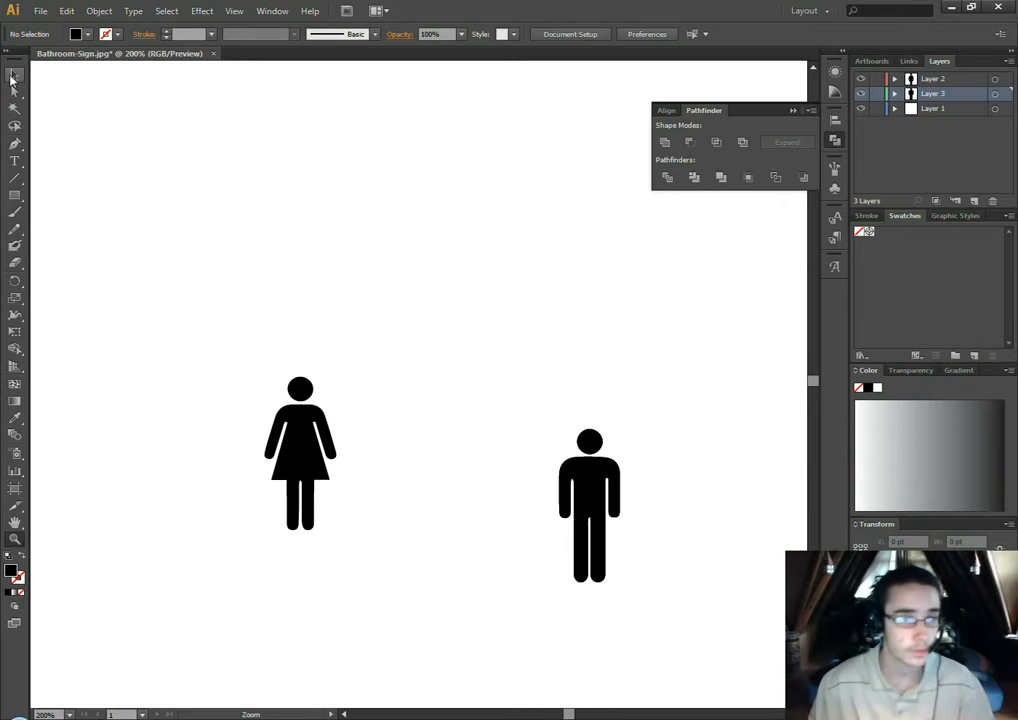
pyautogui.click(603, 477)
pyautogui.click(684, 400)
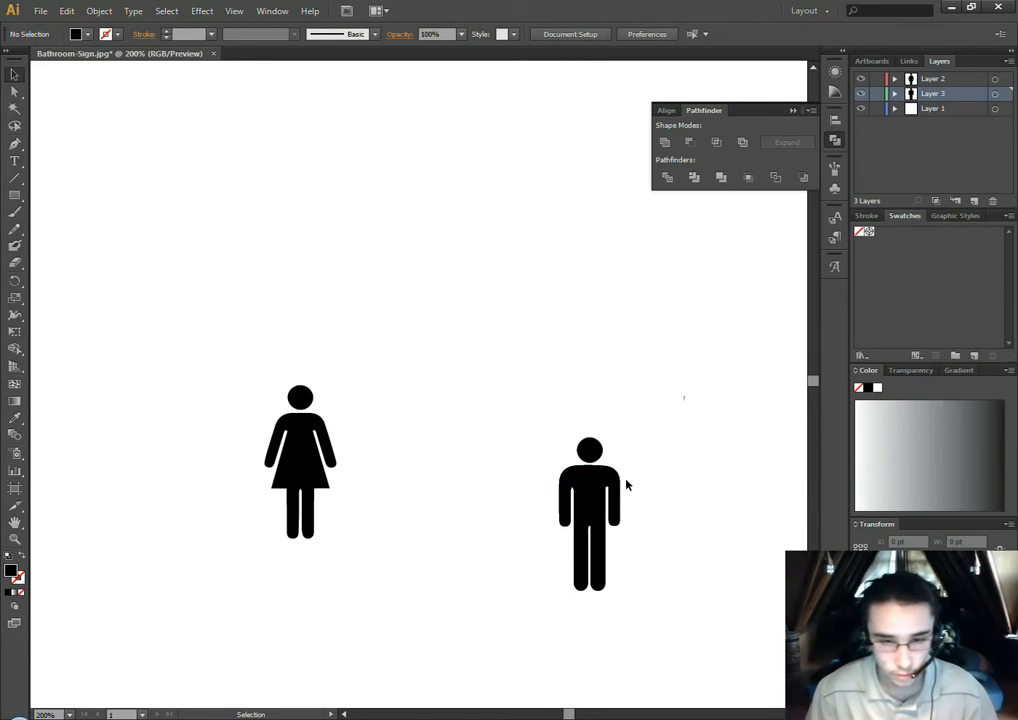
pyautogui.moveTo(684, 400); pyautogui.dragTo(504, 600)
pyautogui.moveTo(594, 500); pyautogui.dragTo(558, 362)
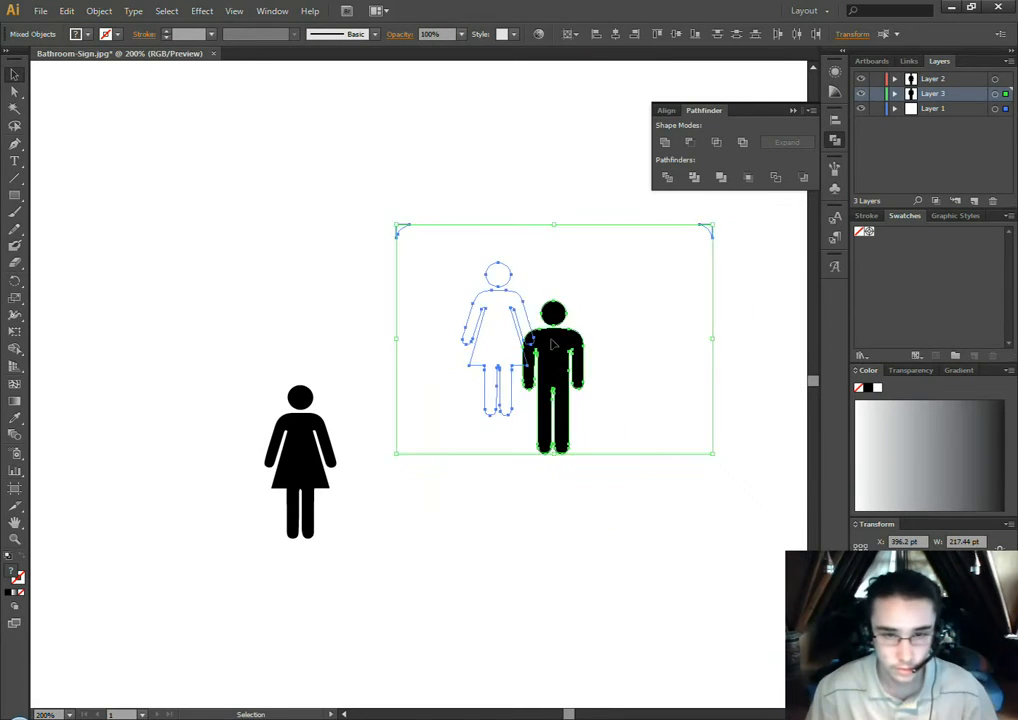
# Isolate the leftover traced group, delete the white woman body and head outlines, and leave isolation mode
pyautogui.doubleClick(528, 323)
pyautogui.click(528, 323)
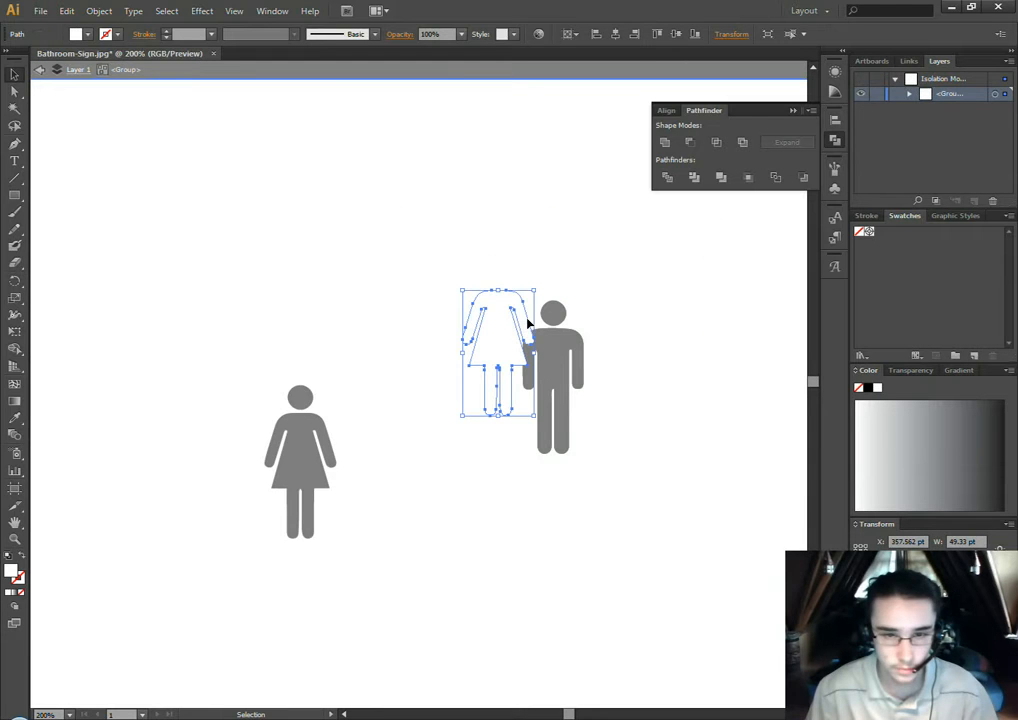
pyautogui.press('Delete')
pyautogui.click(504, 284)
pyautogui.press('Delete')
pyautogui.click(41, 70)
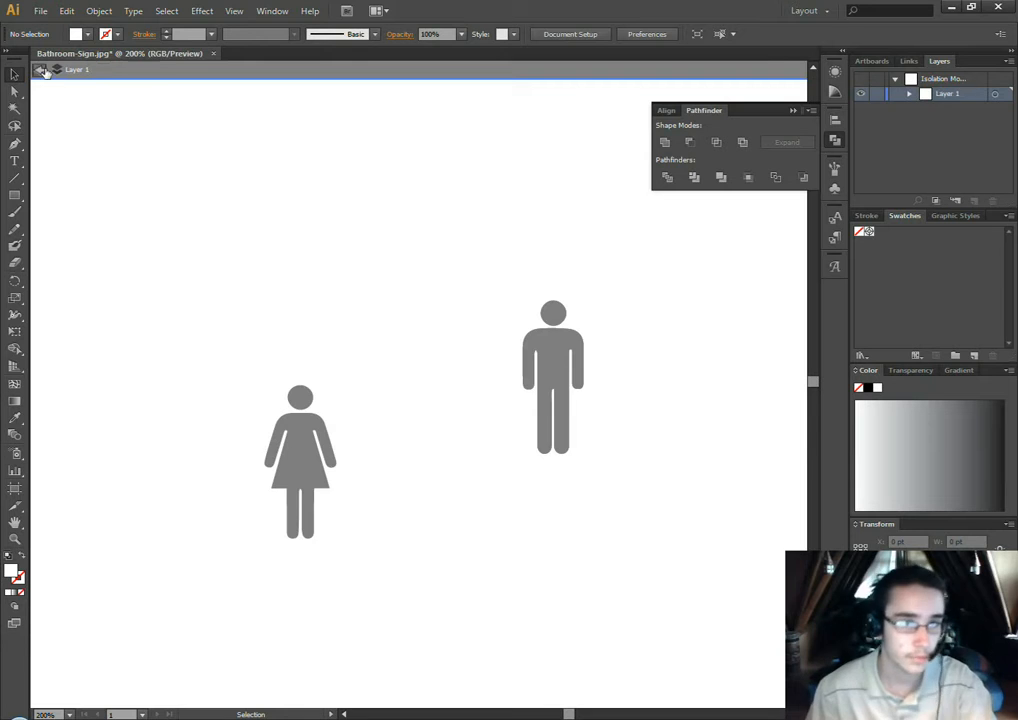
pyautogui.click(42, 71)
# Move the black woman figure next to the man figure
pyautogui.click(560, 346)
pyautogui.click(556, 317)
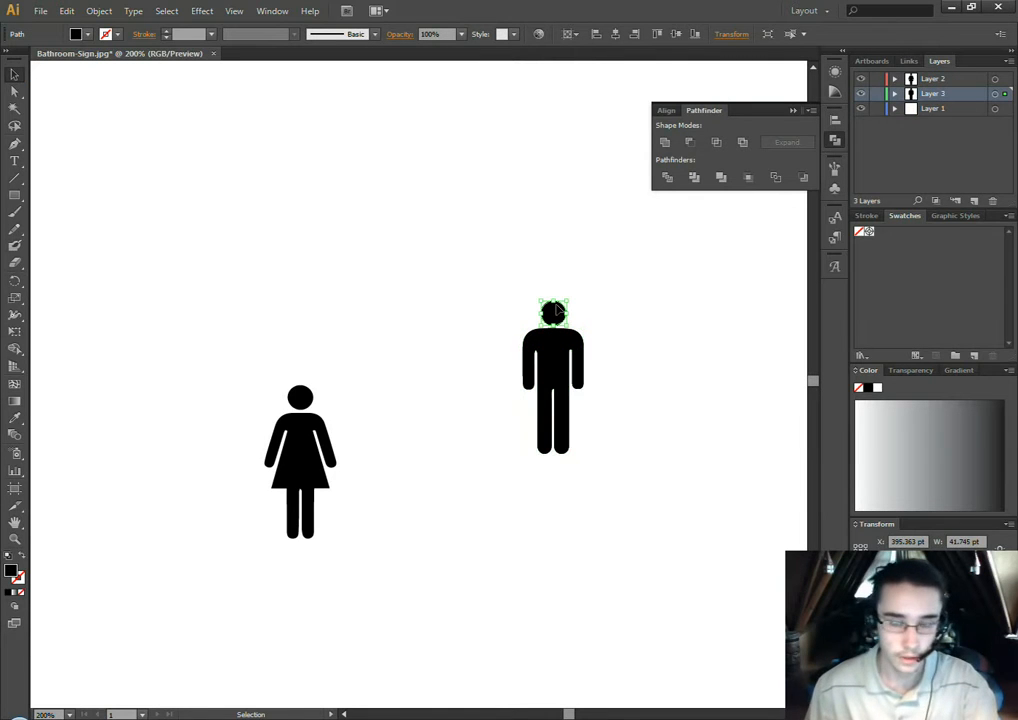
pyautogui.click(300, 455)
pyautogui.moveTo(294, 487); pyautogui.dragTo(455, 397)
# Examine the smoothness of the vector edges on the woman's arm and skirt at high magnification
pyautogui.click(14, 539)
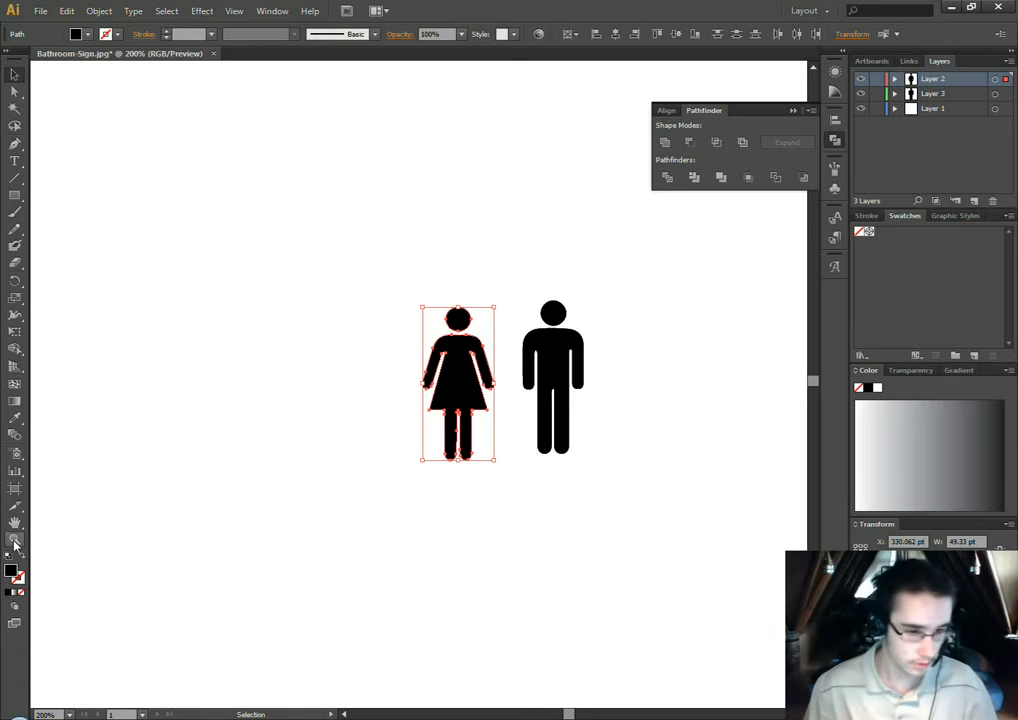
pyautogui.click(462, 390)
pyautogui.click(451, 385)
pyautogui.click(391, 375)
pyautogui.click(518, 404)
pyautogui.click(418, 398)
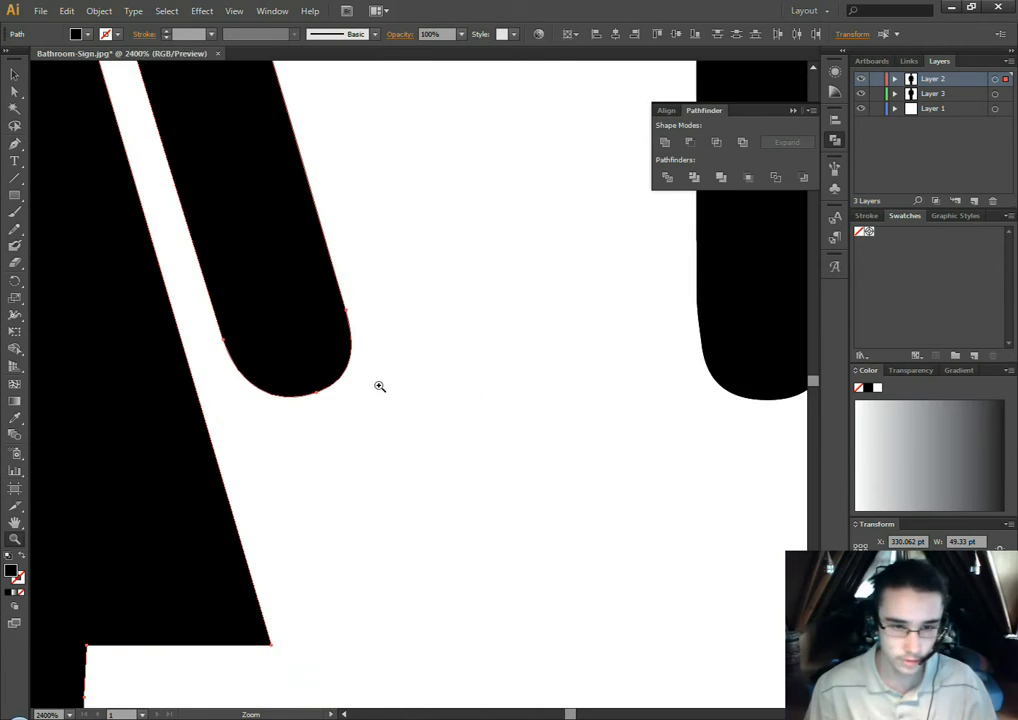
pyautogui.click(418, 398)
pyautogui.click(339, 380)
pyautogui.keyDown('alt'); pyautogui.click(482, 428); pyautogui.keyUp('alt')
pyautogui.keyDown('alt'); pyautogui.click(482, 428); pyautogui.keyUp('alt')
pyautogui.keyDown('alt'); pyautogui.click(482, 428); pyautogui.keyUp('alt')
pyautogui.keyDown('alt'); pyautogui.click(482, 428); pyautogui.keyUp('alt')
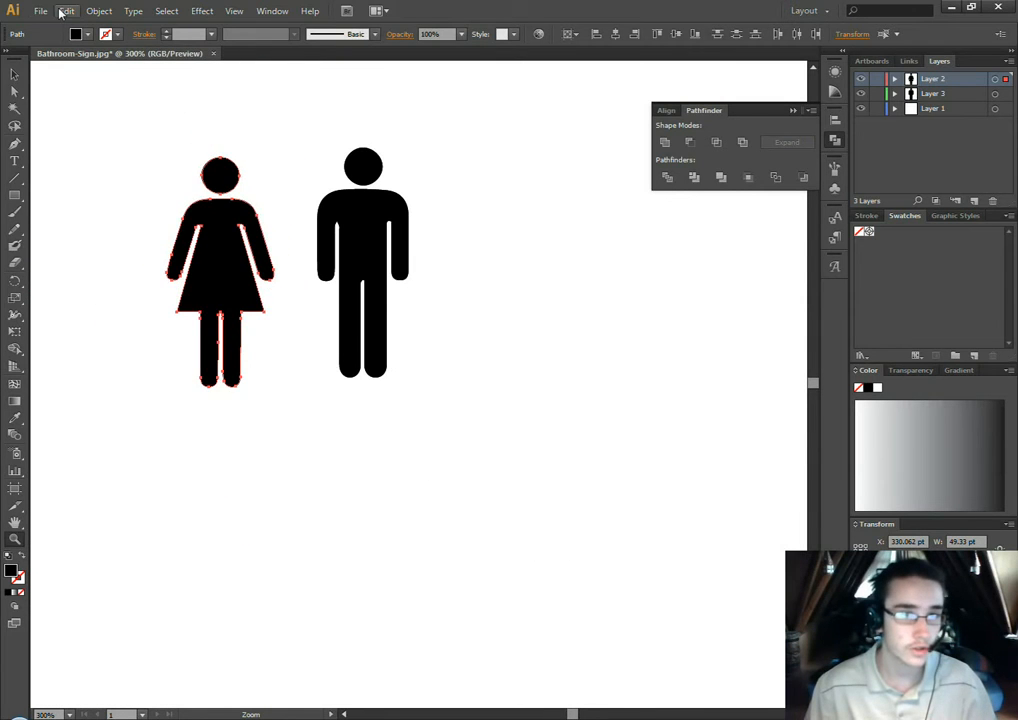
# Place the original Bathroom-Sign.jpg image into the document despite its unsaved changes
pyautogui.click(40, 11)
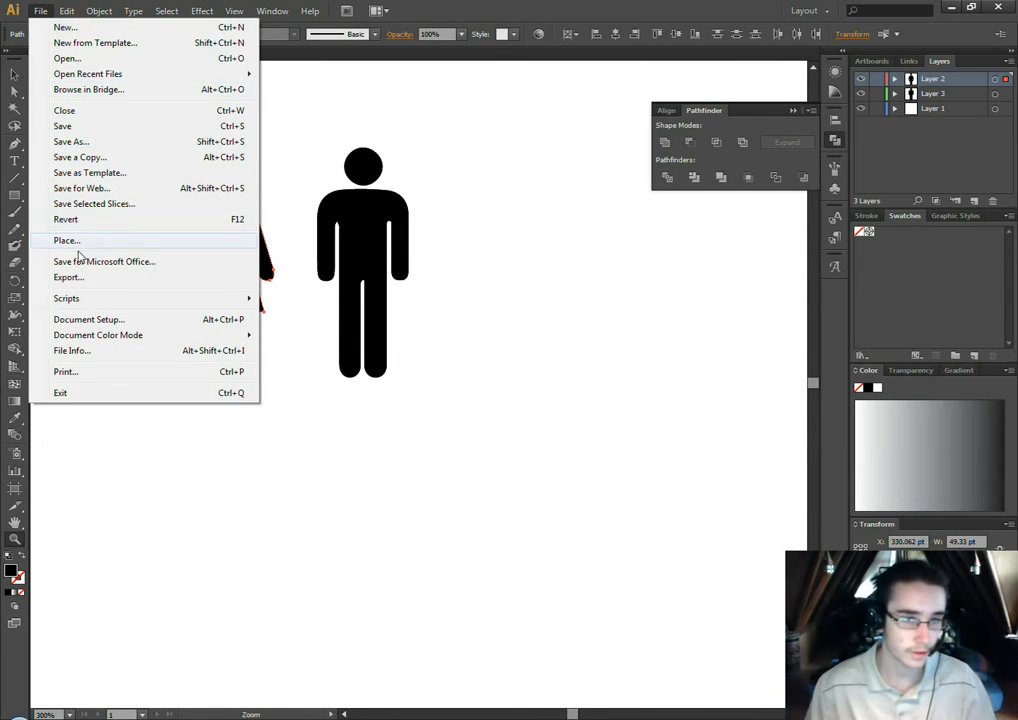
pyautogui.click(72, 241)
pyautogui.doubleClick(135, 107)
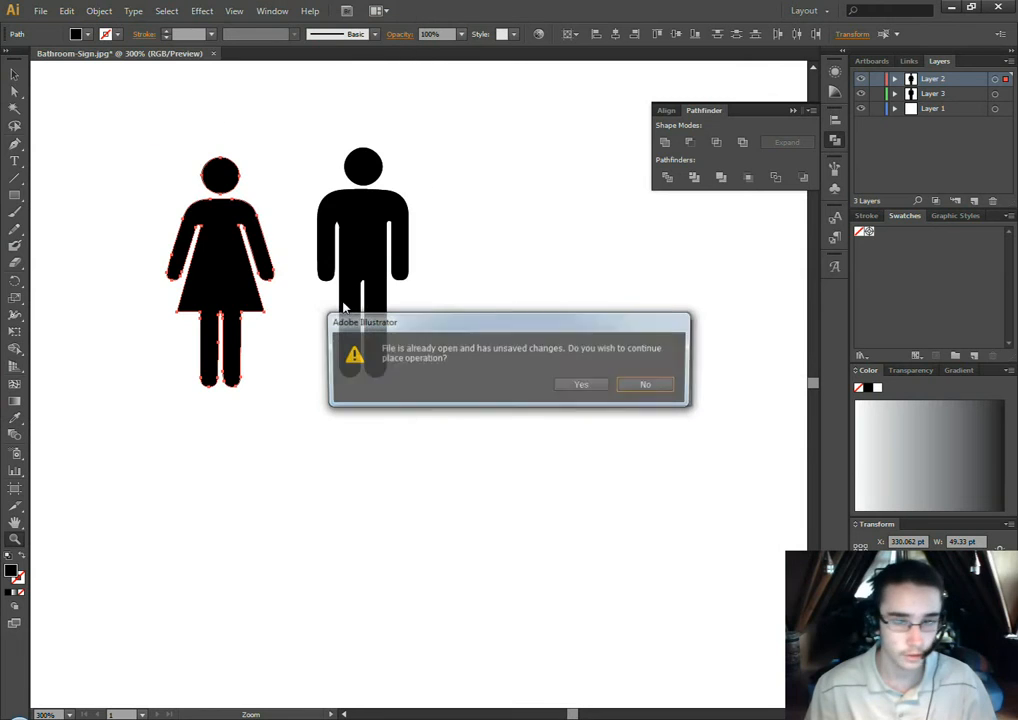
pyautogui.click(592, 386)
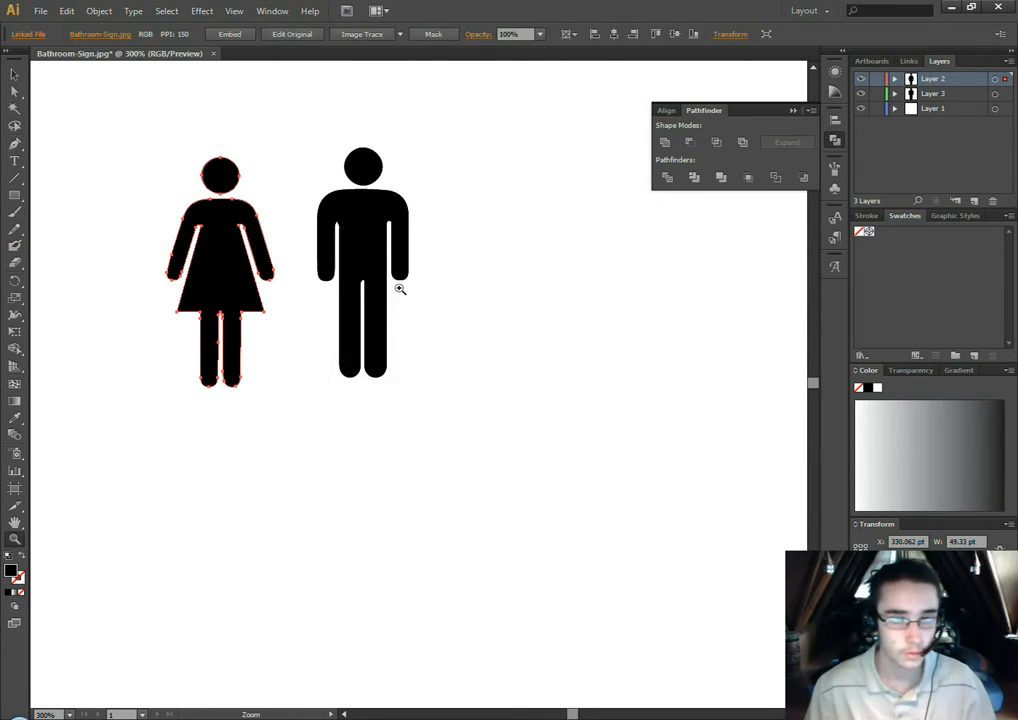
# Examine the edges of the woman's legs in the placed sign image at pixel level
pyautogui.click(295, 365)
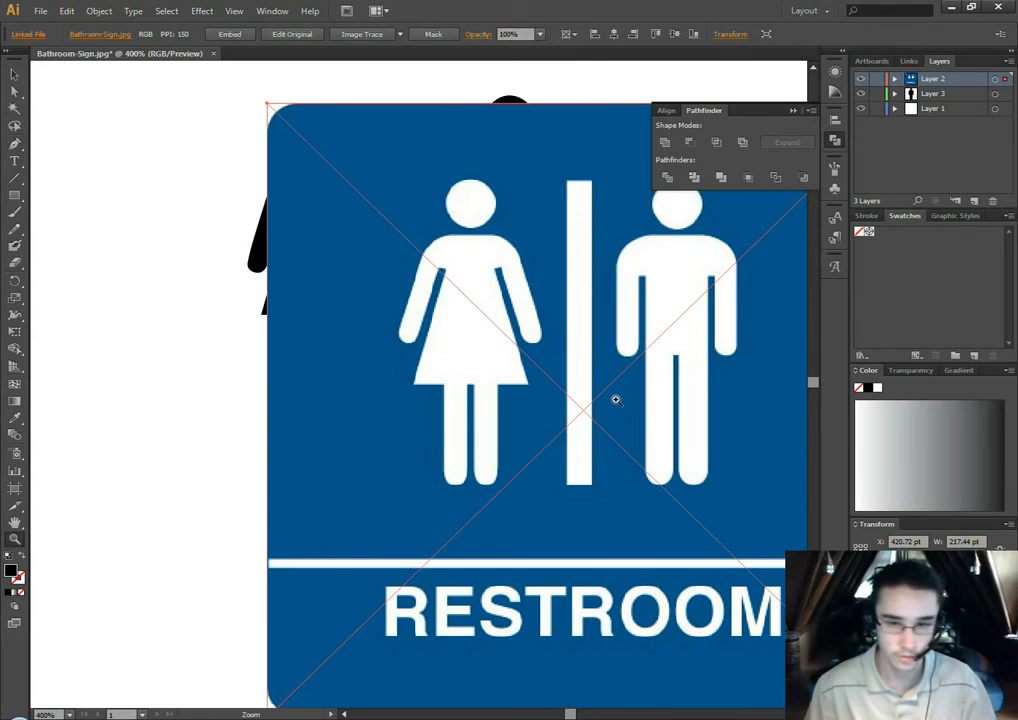
pyautogui.click(470, 415)
pyautogui.click(445, 396)
pyautogui.click(352, 615)
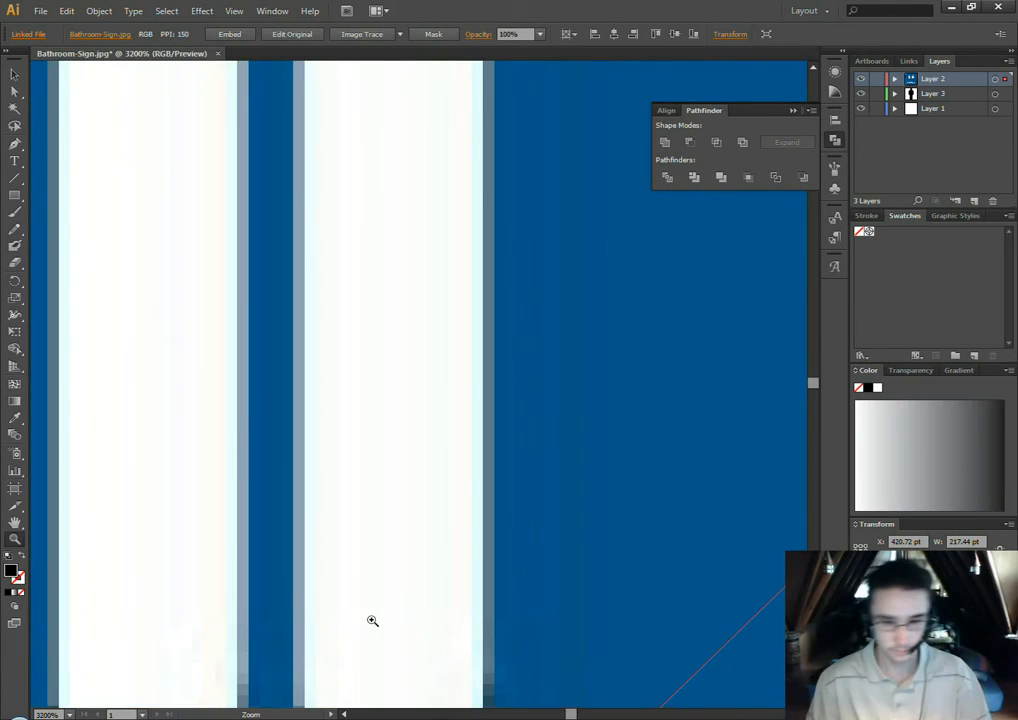
pyautogui.click(372, 598)
pyautogui.click(372, 598)
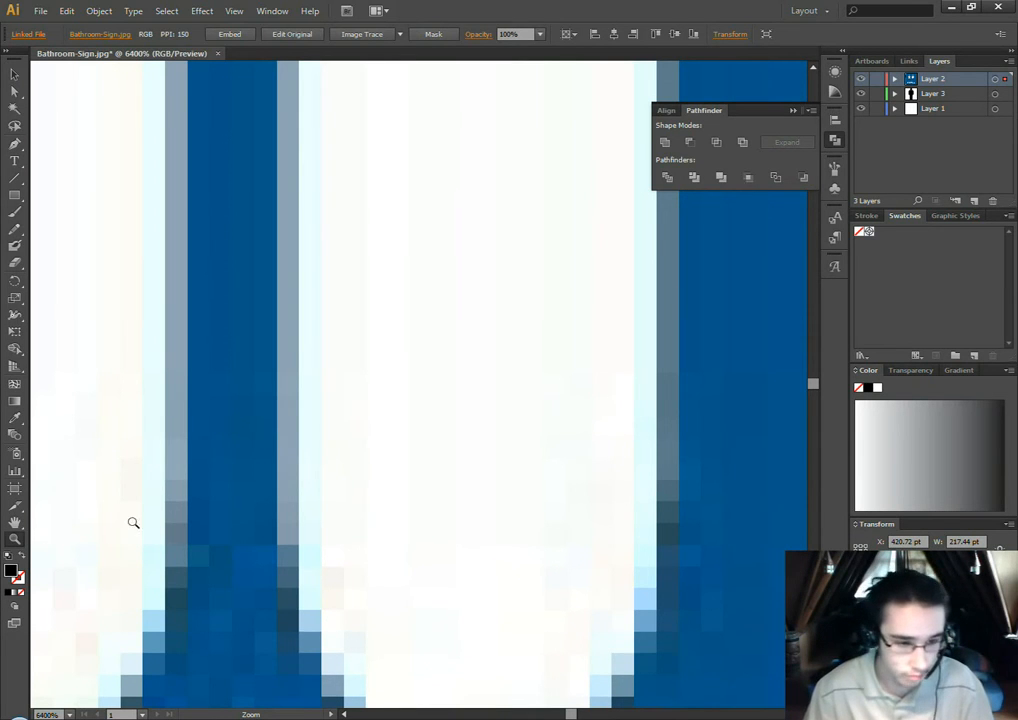
pyautogui.keyDown('alt'); pyautogui.click(228, 501); pyautogui.keyUp('alt')
pyautogui.keyDown('alt'); pyautogui.click(226, 501); pyautogui.keyUp('alt')
pyautogui.keyDown('alt'); pyautogui.click(226, 501); pyautogui.keyUp('alt')
pyautogui.keyDown('alt'); pyautogui.click(226, 501); pyautogui.keyUp('alt')
pyautogui.keyDown('alt'); pyautogui.click(226, 501); pyautogui.keyUp('alt')
pyautogui.keyDown('alt'); pyautogui.click(227, 501); pyautogui.keyUp('alt')
pyautogui.keyDown('alt'); pyautogui.click(228, 501); pyautogui.keyUp('alt')
pyautogui.keyDown('alt'); pyautogui.click(228, 501); pyautogui.keyUp('alt')
# Delete the placed restroom sign image
pyautogui.moveTo(802, 275); pyautogui.dragTo(550, 447)
pyautogui.keyDown('alt'); pyautogui.click(552, 445); pyautogui.keyUp('alt')
pyautogui.keyDown('alt'); pyautogui.click(552, 445); pyautogui.keyUp('alt')
pyautogui.moveTo(483, 395); pyautogui.dragTo(485, 551)
pyautogui.click(14, 73)
pyautogui.press('Delete')
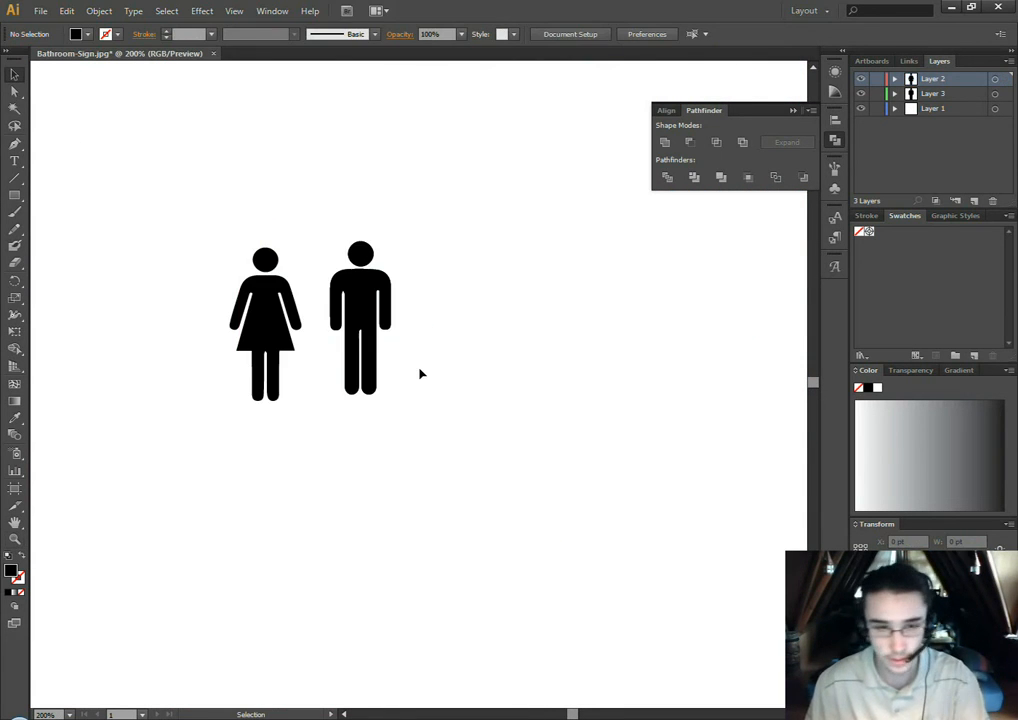
# Spread the man and woman figures apart and enlarge the woman figure
pyautogui.moveTo(455, 220); pyautogui.dragTo(305, 448)
pyautogui.moveTo(361, 309); pyautogui.dragTo(493, 345)
pyautogui.moveTo(364, 241); pyautogui.dragTo(211, 398)
pyautogui.moveTo(277, 343); pyautogui.dragTo(326, 385)
pyautogui.moveTo(278, 288); pyautogui.dragTo(248, 204)
# Enlarge the man figure to about 74 pt wide and align it roughly level with the woman's feet
pyautogui.moveTo(592, 245); pyautogui.dragTo(423, 337)
pyautogui.moveTo(524, 272); pyautogui.dragTo(594, 215)
pyautogui.moveTo(497, 303); pyautogui.dragTo(497, 328)
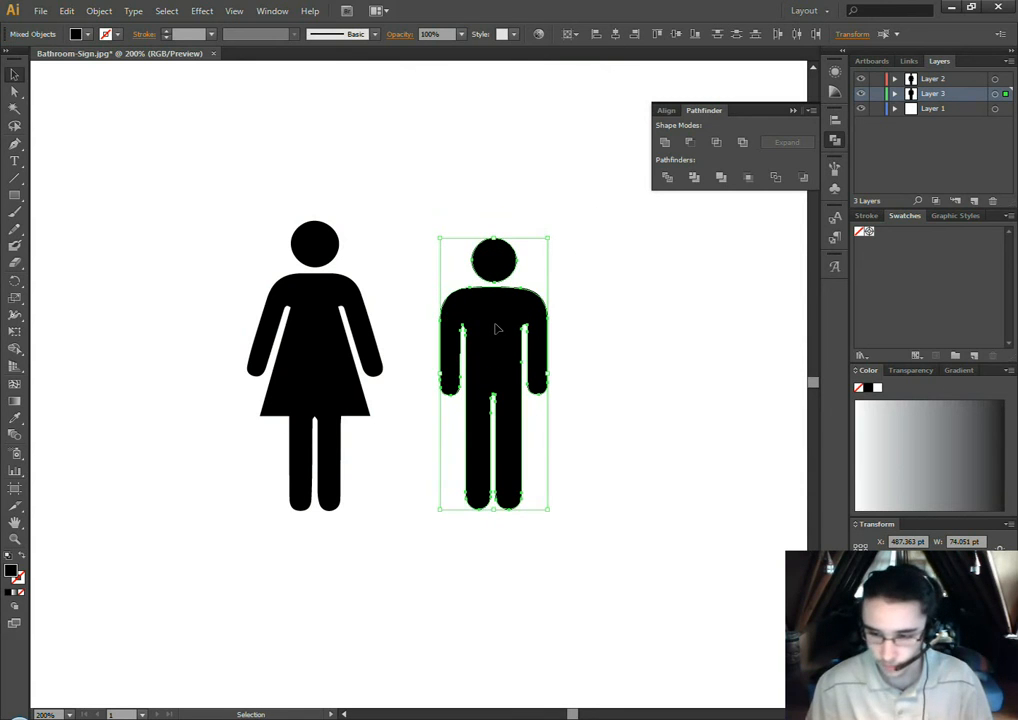